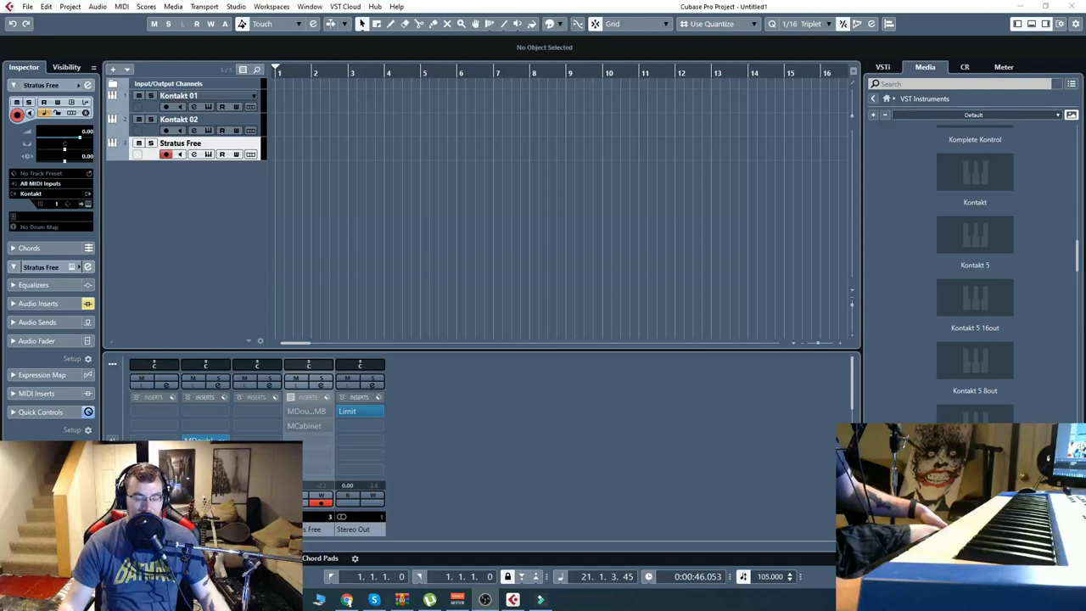
Swap the MCabinet editor for the MDoubleTrackerMB editor on Stratus Free's first insert.
{"action": "double_click", "coordinate": [307, 426]}
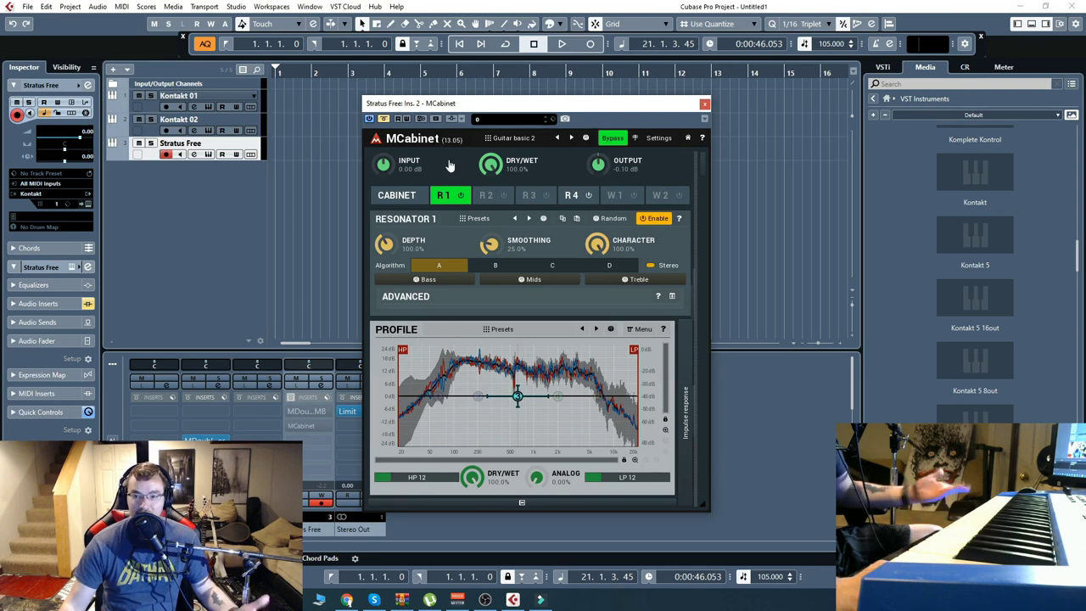
{"action": "left_click", "coordinate": [704, 103]}
{"action": "double_click", "coordinate": [306, 411]}
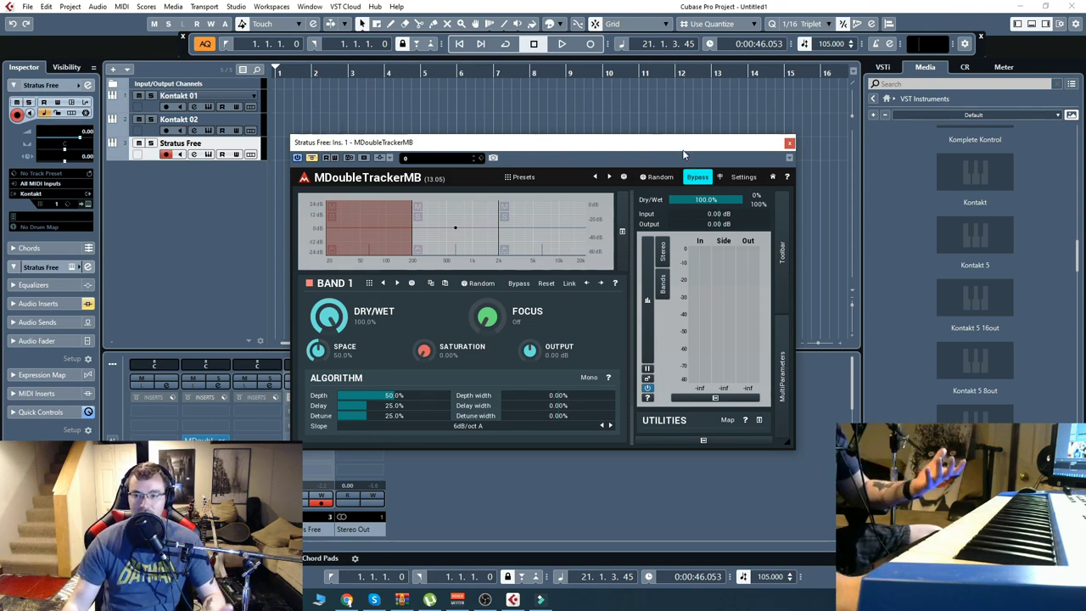
Shift the MDoubleTrackerMB window slightly left, then close it.
{"action": "left_click_drag", "start_coordinate": [684, 145], "coordinate": [646, 148]}
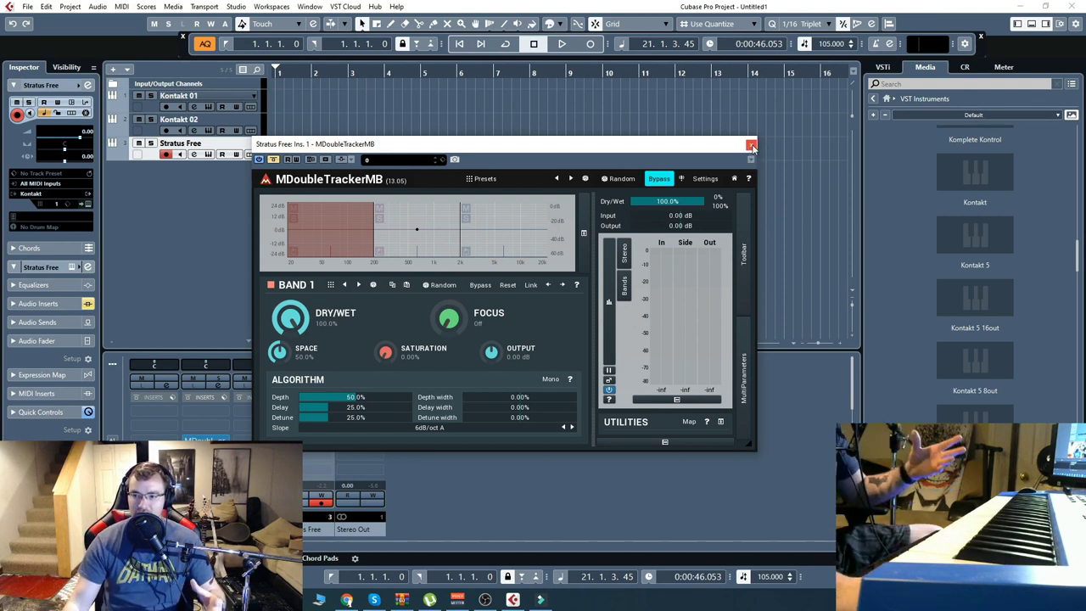
{"action": "left_click", "coordinate": [750, 146]}
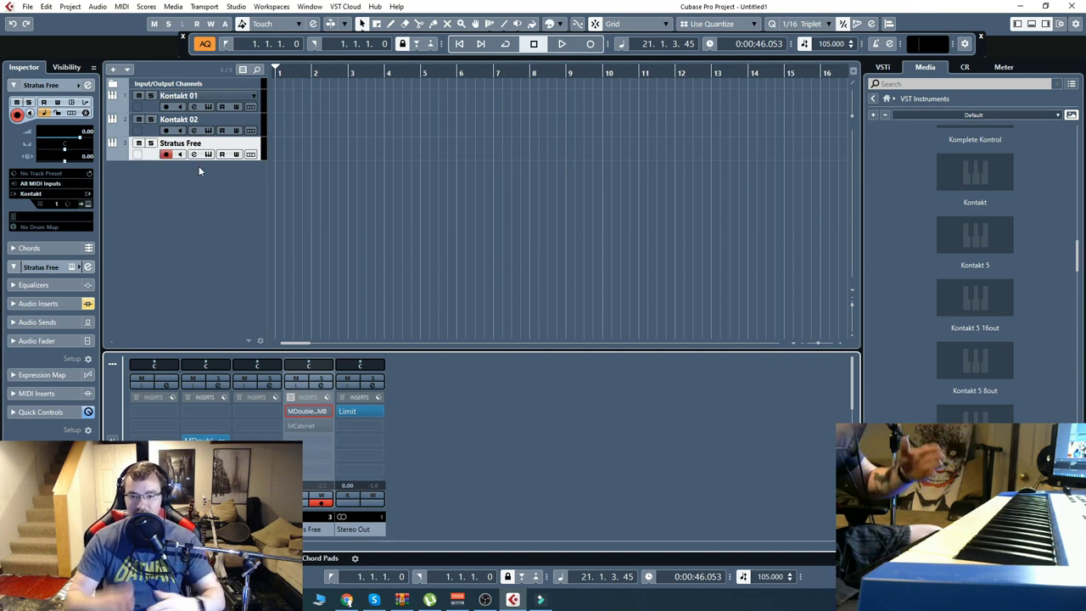
Review and close MCabinet, then open Shreddage 3 Stratus FREE in Kontakt.
{"action": "left_click", "coordinate": [301, 425]}
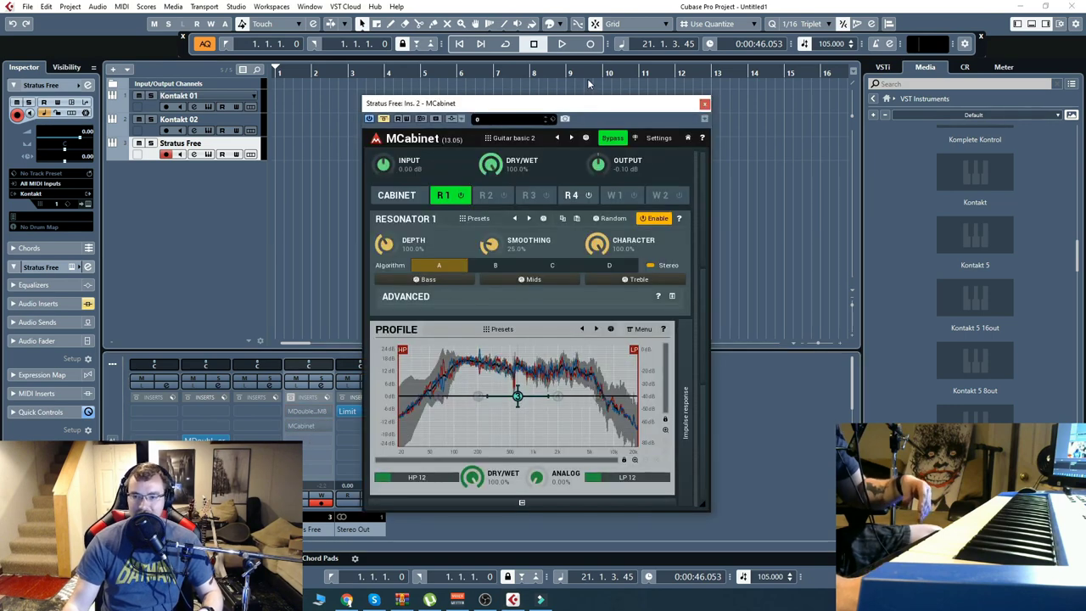
{"action": "left_click_drag", "start_coordinate": [586, 104], "coordinate": [512, 95]}
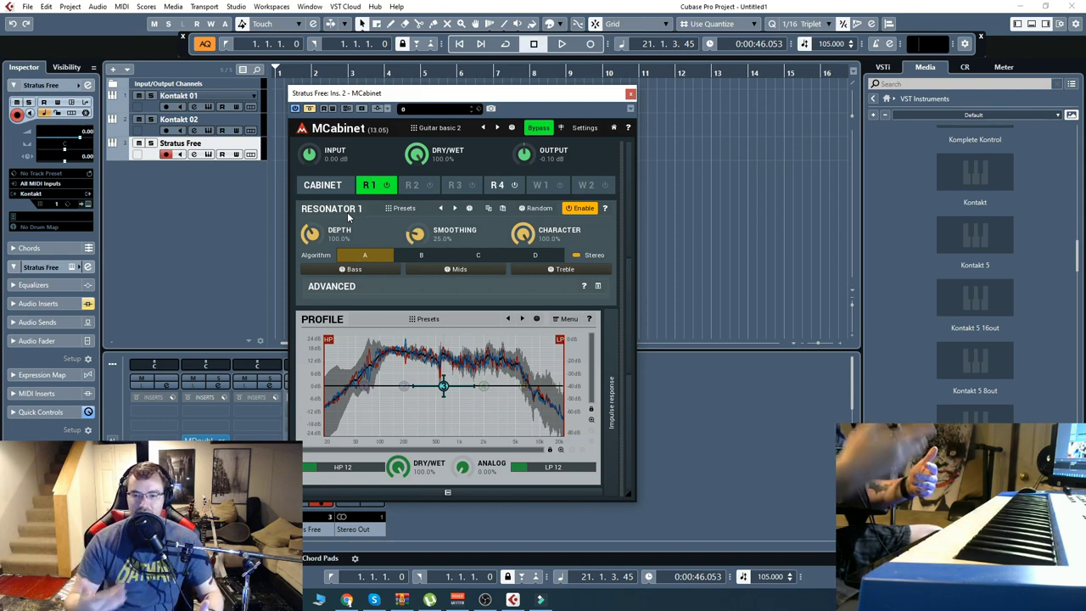
{"action": "left_click", "coordinate": [630, 93]}
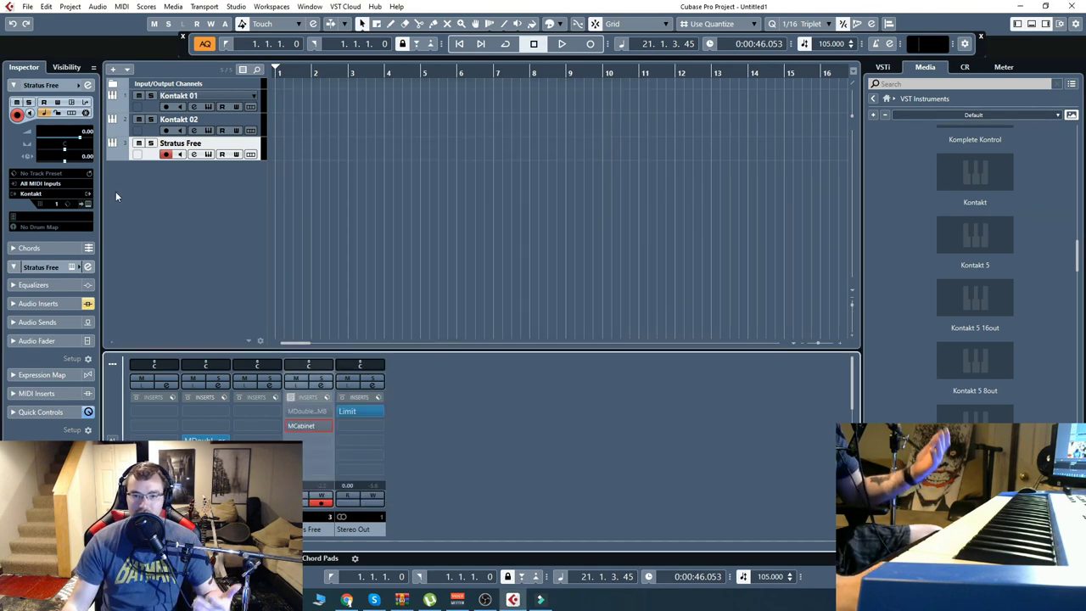
{"action": "left_click", "coordinate": [209, 155]}
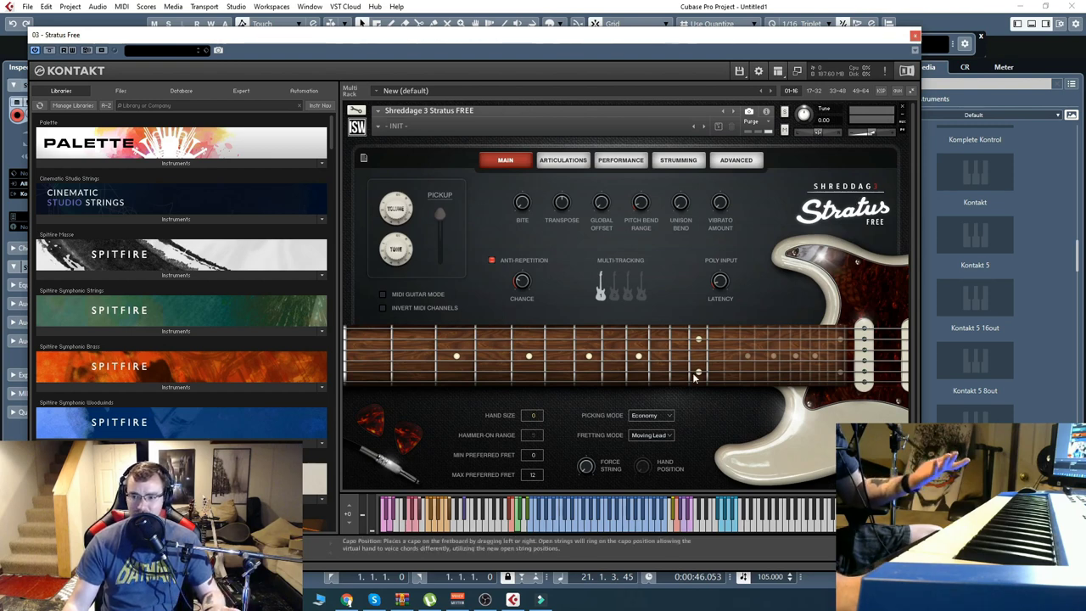
Reopen the Stratus Free Kontakt window, nudge it right, and close it again.
{"action": "left_click", "coordinate": [915, 35]}
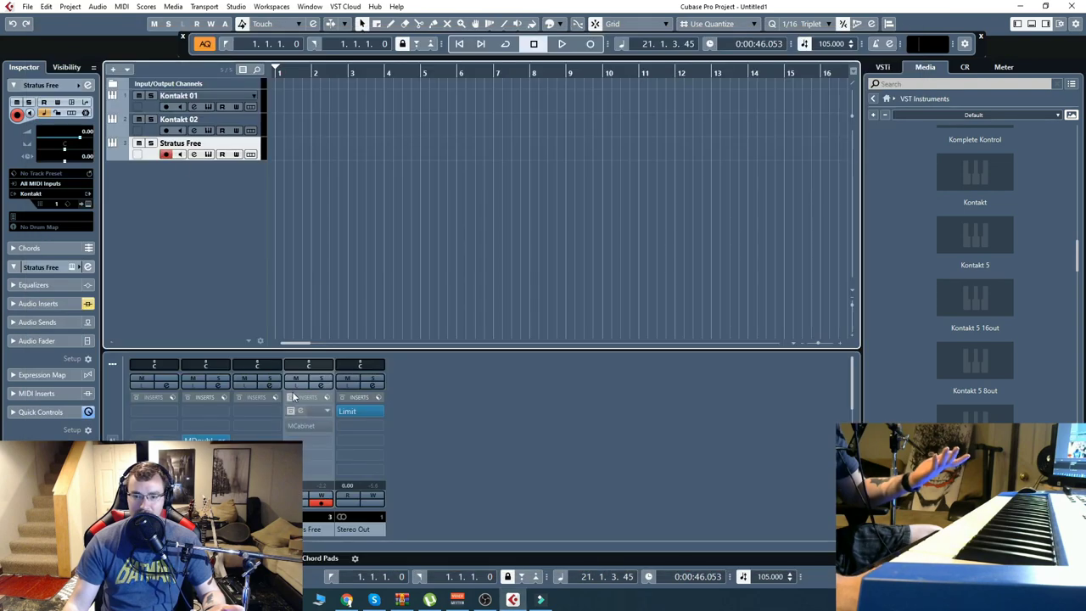
{"action": "left_click", "coordinate": [211, 155]}
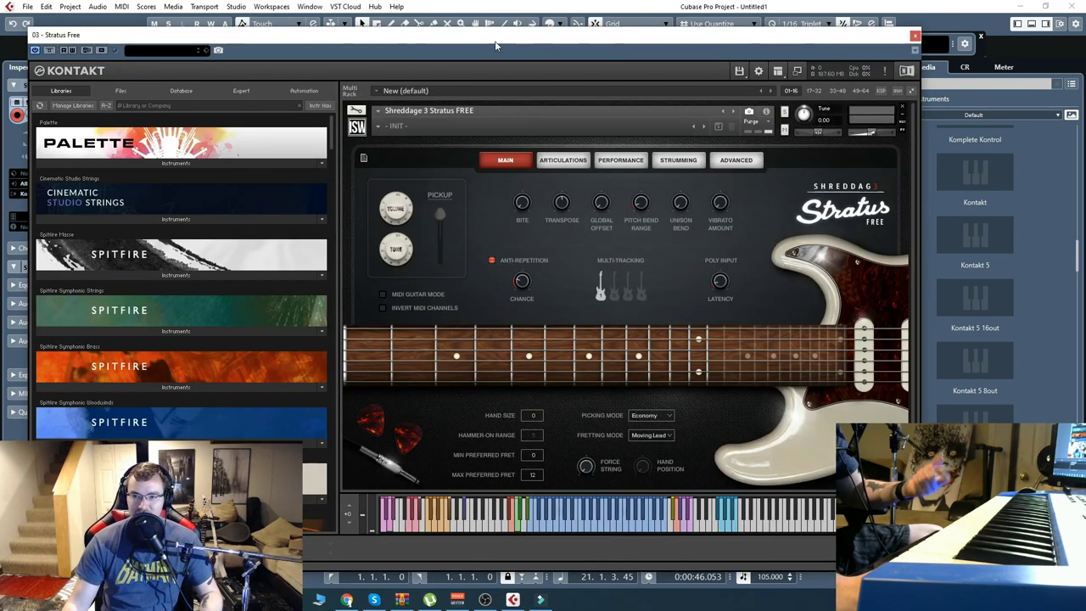
{"action": "left_click_drag", "start_coordinate": [495, 41], "coordinate": [502, 41]}
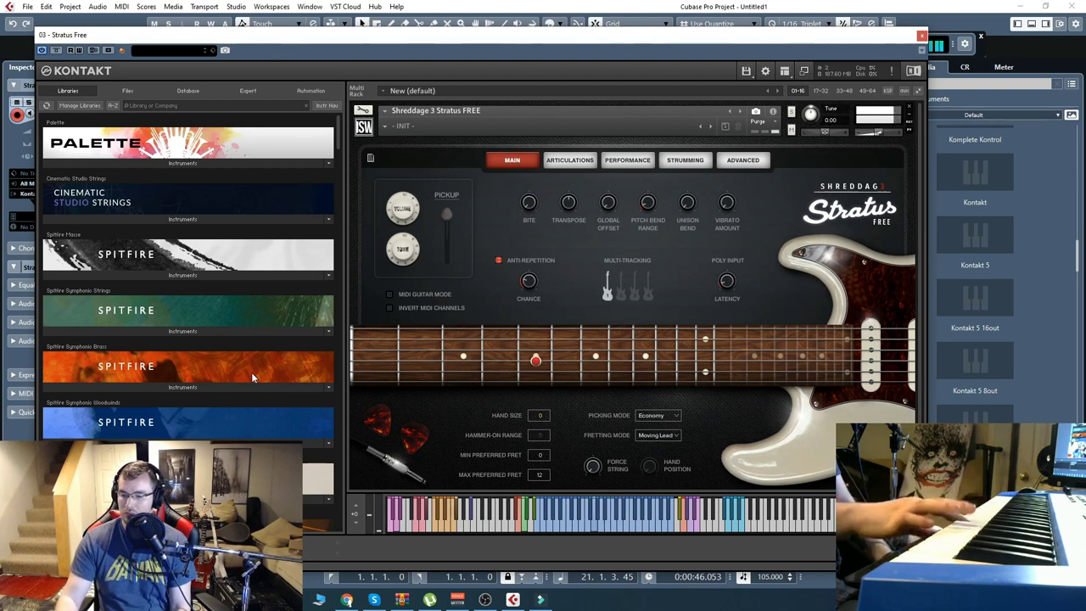
{"action": "left_click", "coordinate": [921, 35]}
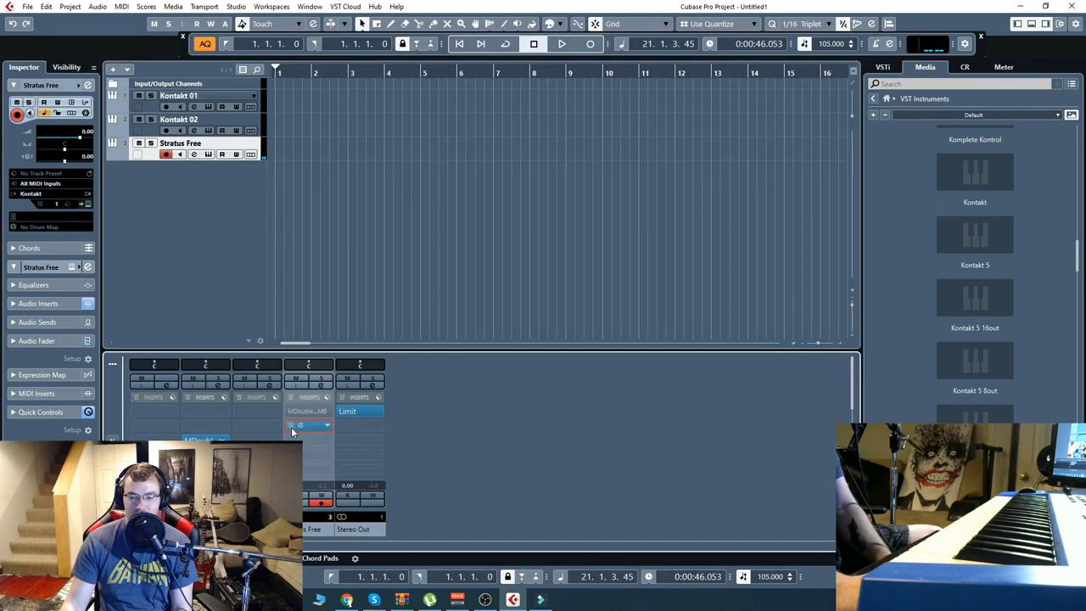
Check Stratus Free in Kontakt, A/B the MCabinet bypass, and open MCabinet on Guitar basic 2.
{"action": "left_click", "coordinate": [195, 154]}
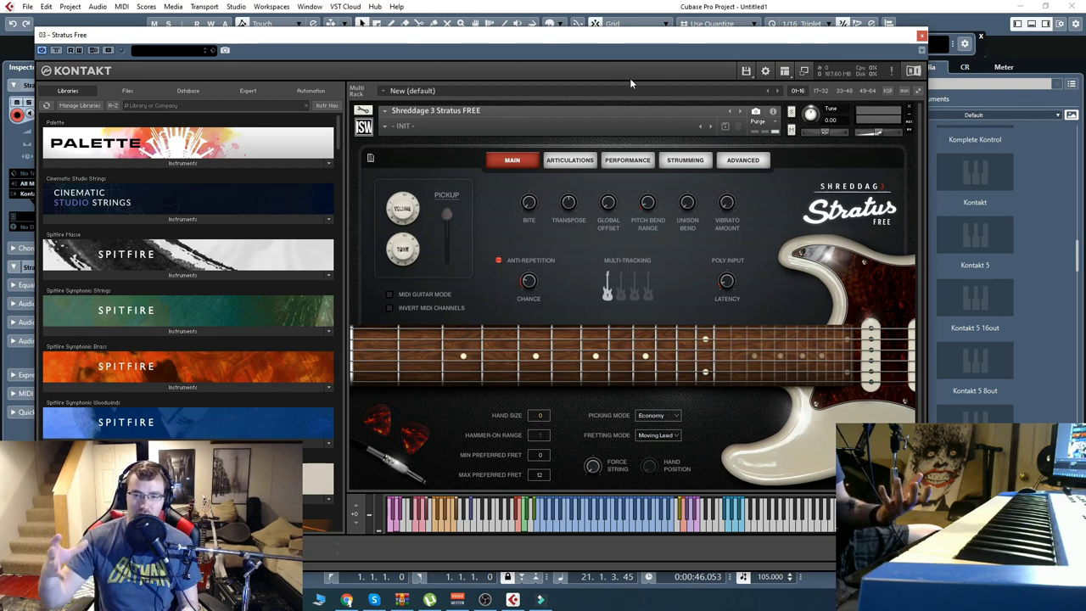
{"action": "left_click", "coordinate": [922, 37]}
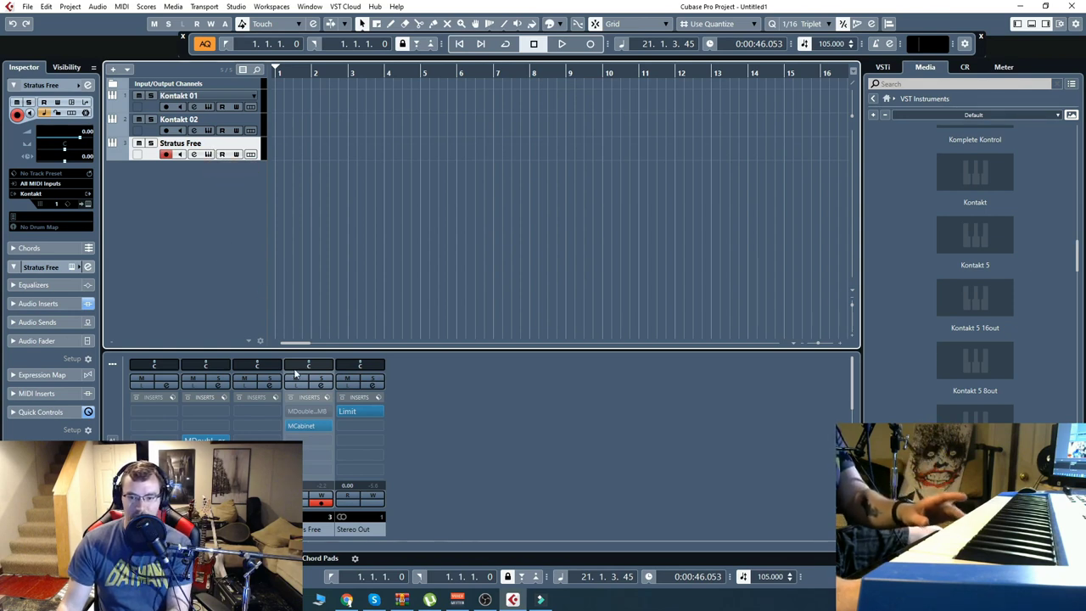
{"action": "left_click", "coordinate": [293, 426]}
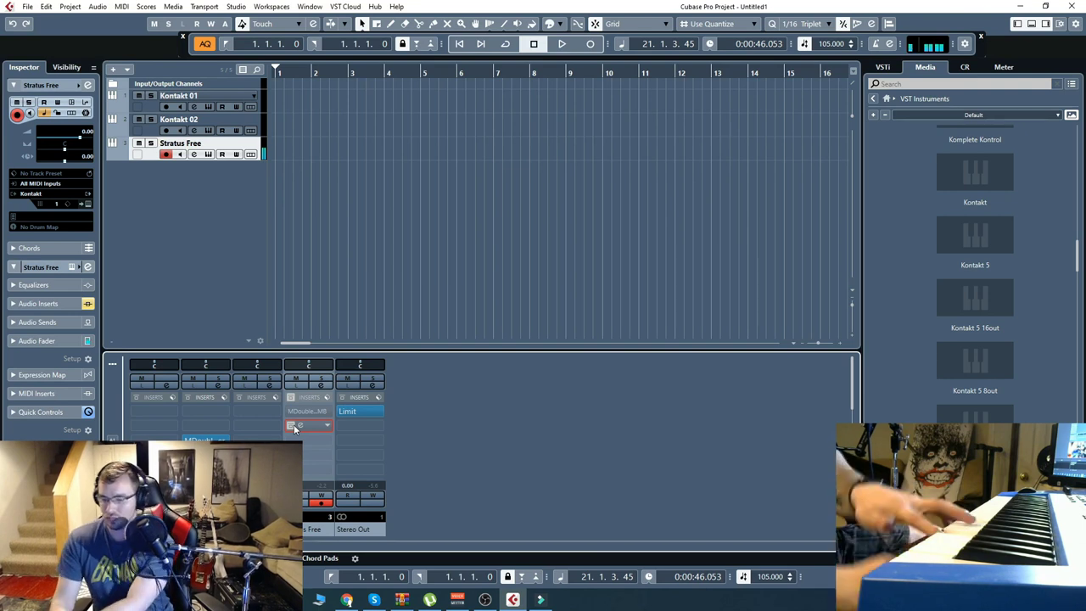
{"action": "left_click", "coordinate": [289, 433]}
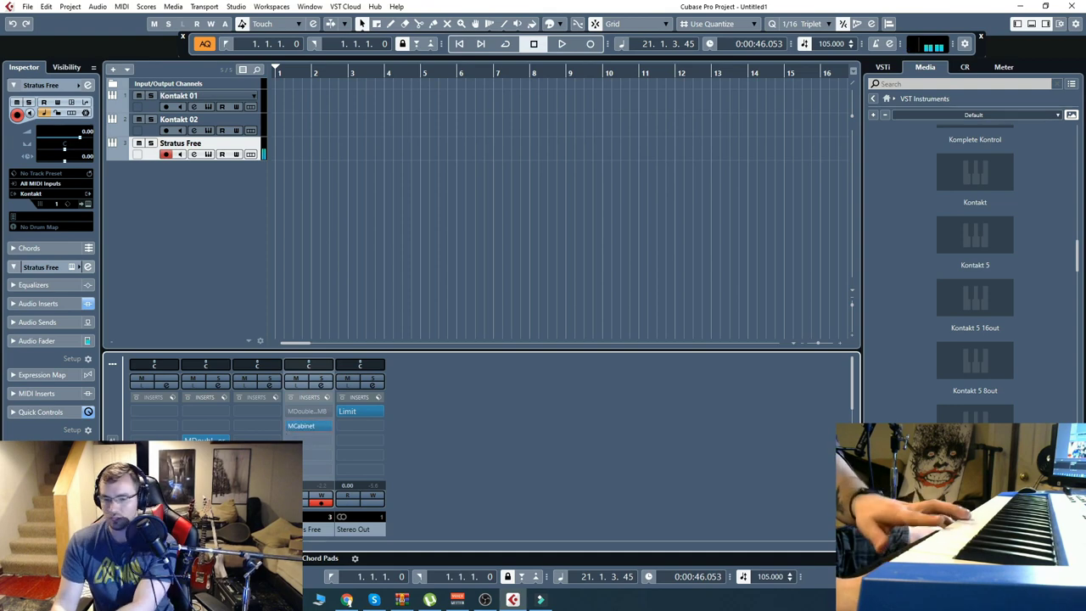
{"action": "left_click", "coordinate": [309, 429]}
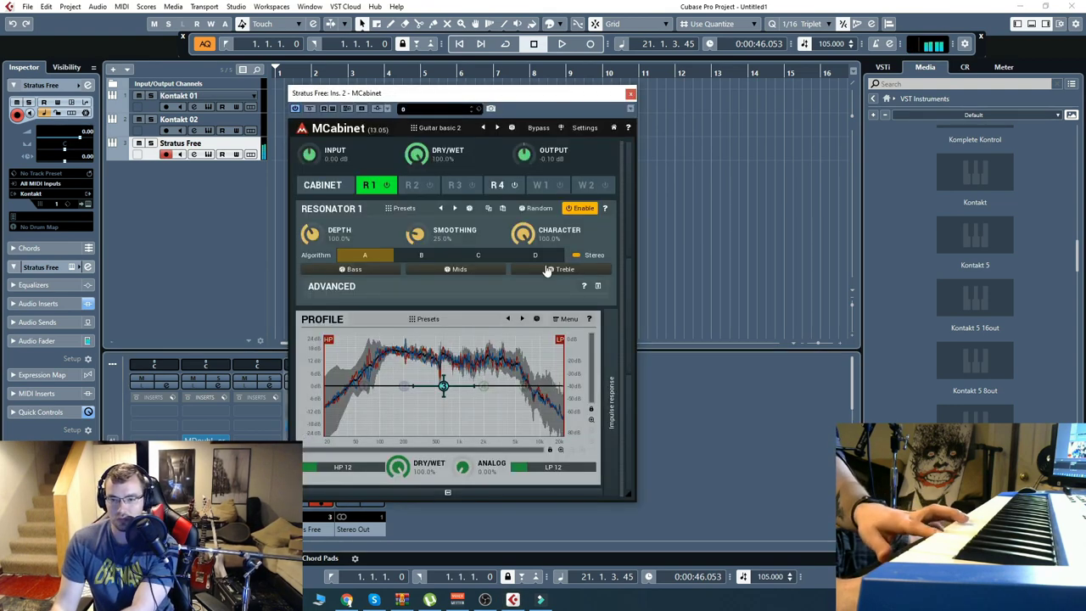
Audition MCabinet presets Guitar basic 1 and 2 against bypass, enabling Resonator 1.
{"action": "left_click", "coordinate": [483, 127]}
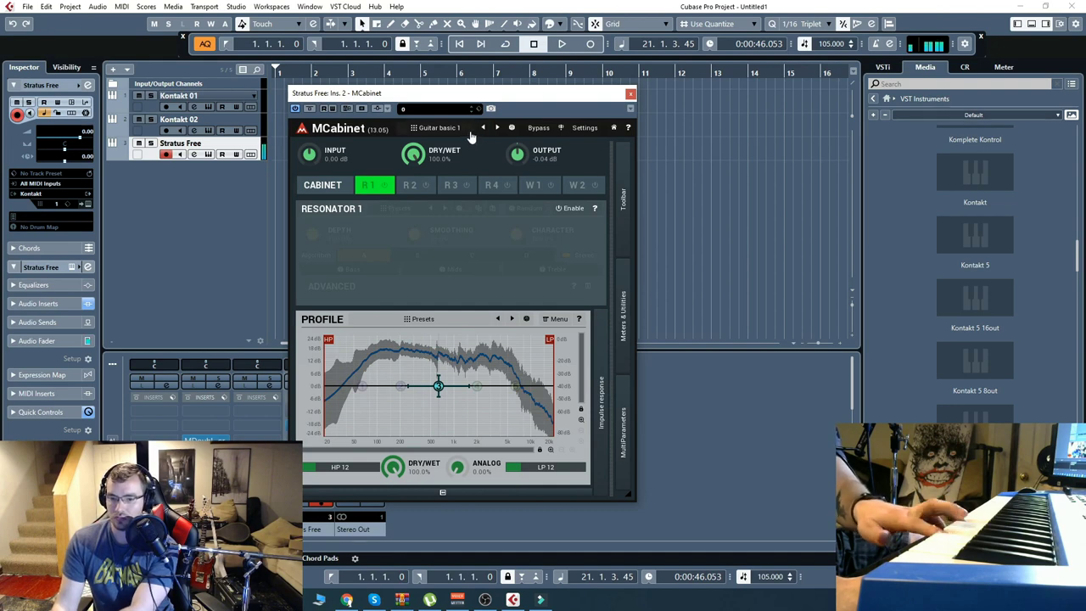
{"action": "left_click_drag", "start_coordinate": [507, 93], "coordinate": [581, 86]}
{"action": "left_click", "coordinate": [291, 425]}
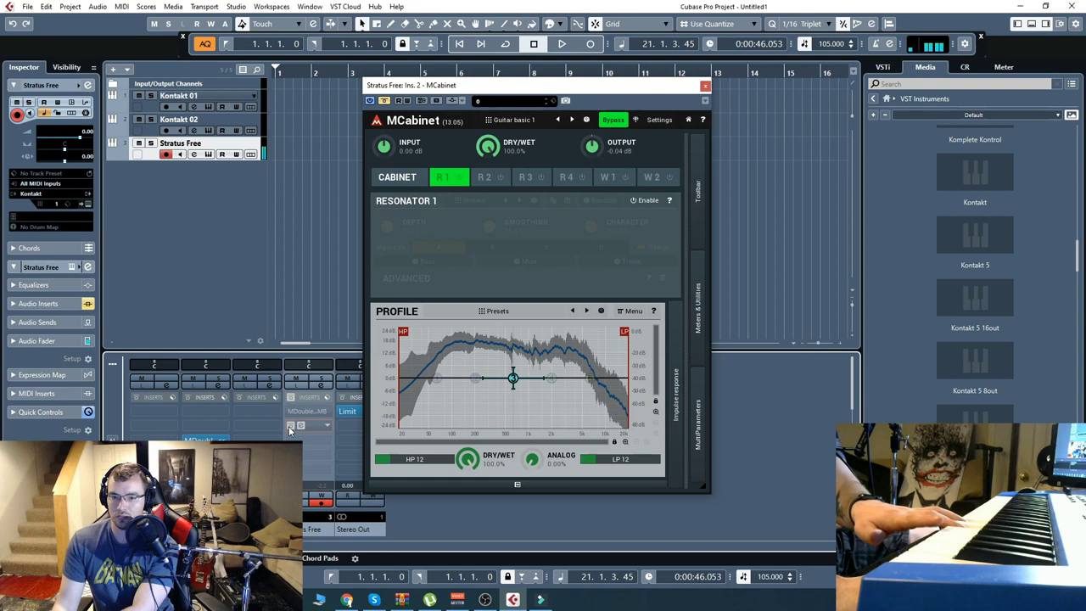
{"action": "left_click", "coordinate": [289, 428]}
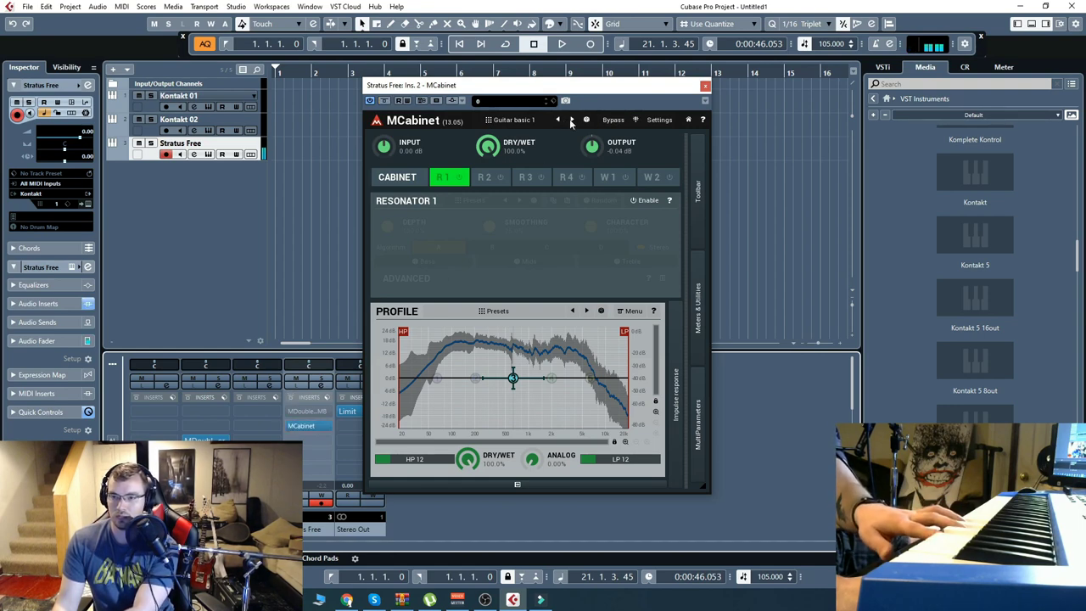
{"action": "left_click", "coordinate": [573, 121]}
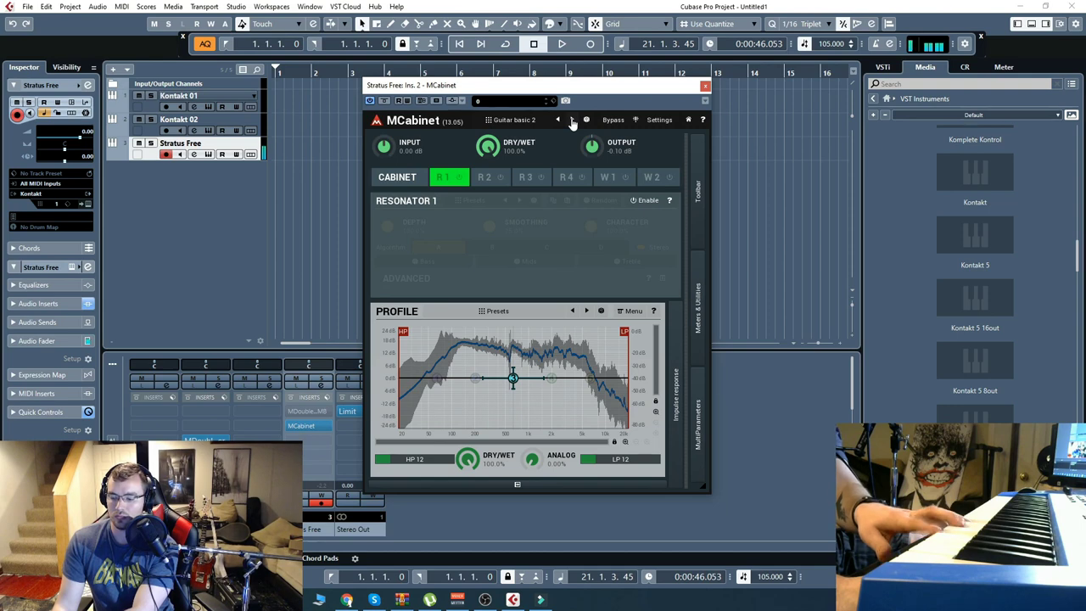
{"action": "left_click", "coordinate": [632, 201]}
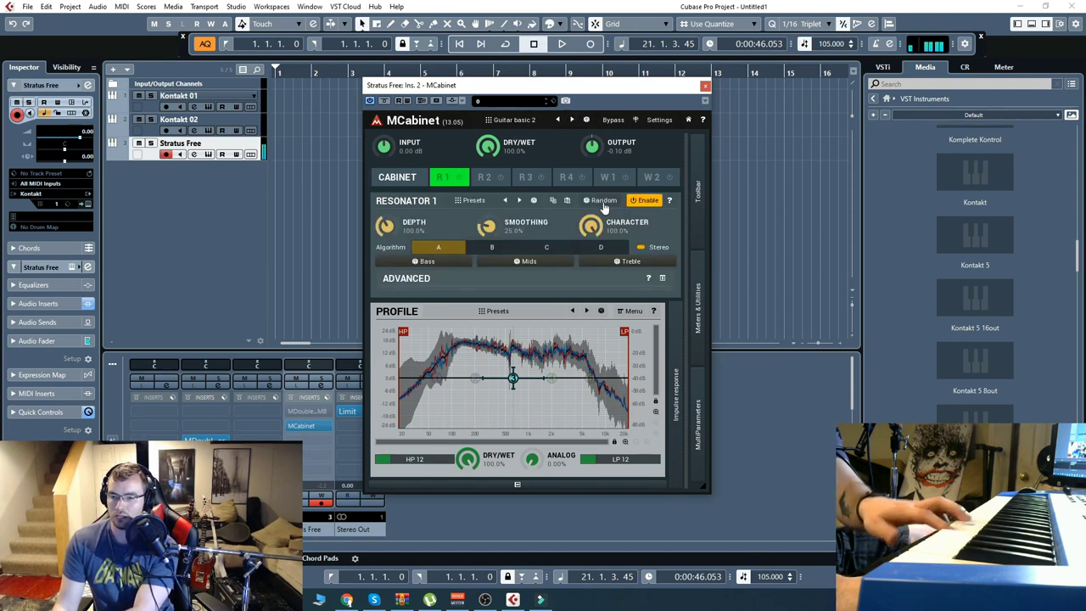
Load Guitar basic 3 with Resonator 1 on and an 18 dB profile cut near 428 Hz.
{"action": "left_click", "coordinate": [572, 121]}
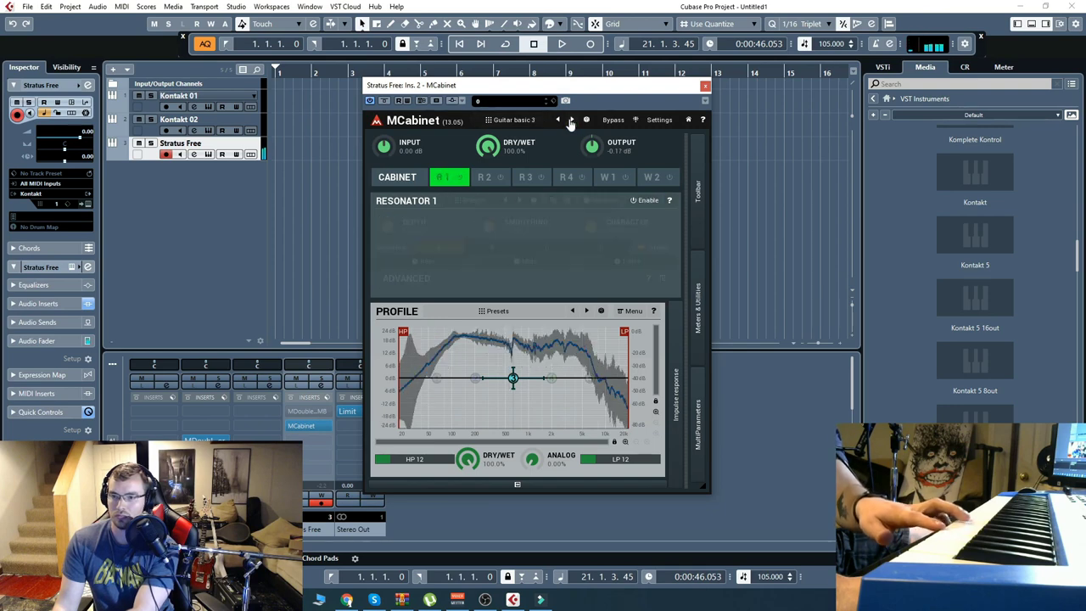
{"action": "left_click", "coordinate": [635, 202]}
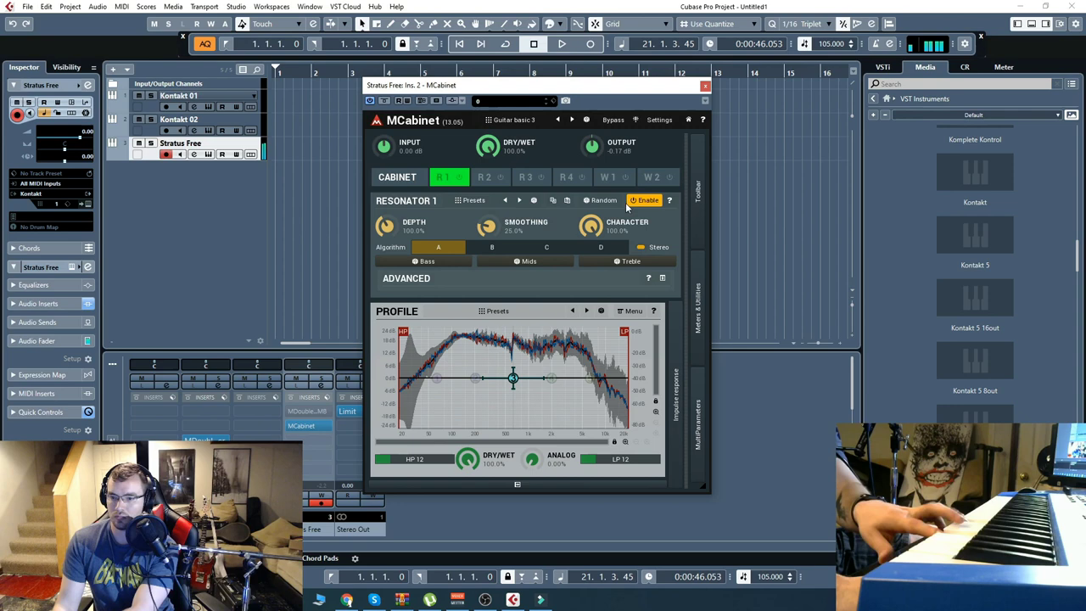
{"action": "left_click_drag", "start_coordinate": [513, 377], "coordinate": [501, 416]}
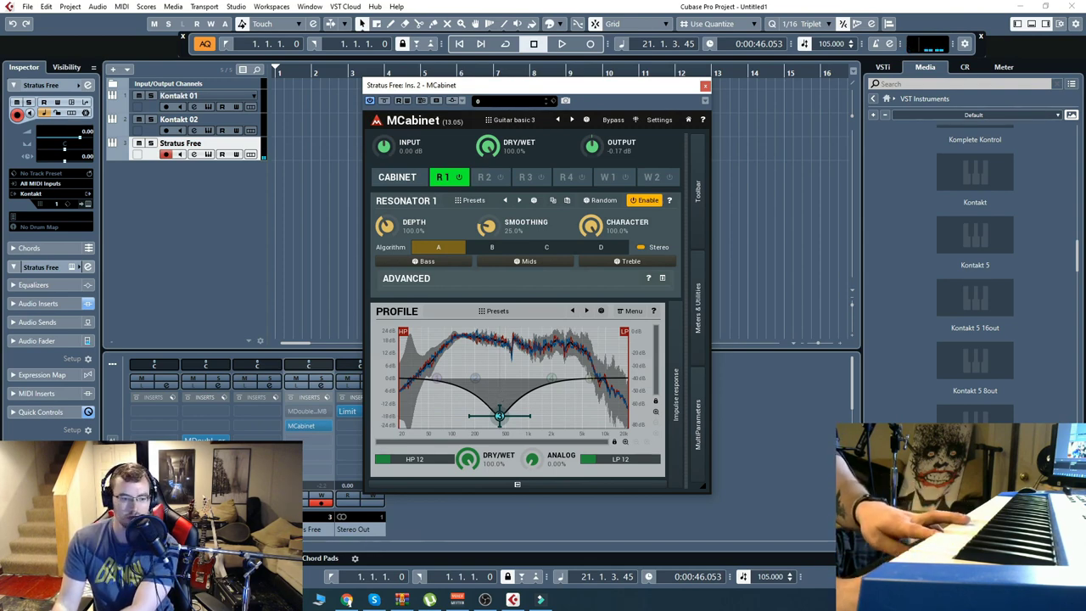
{"action": "left_click", "coordinate": [704, 86]}
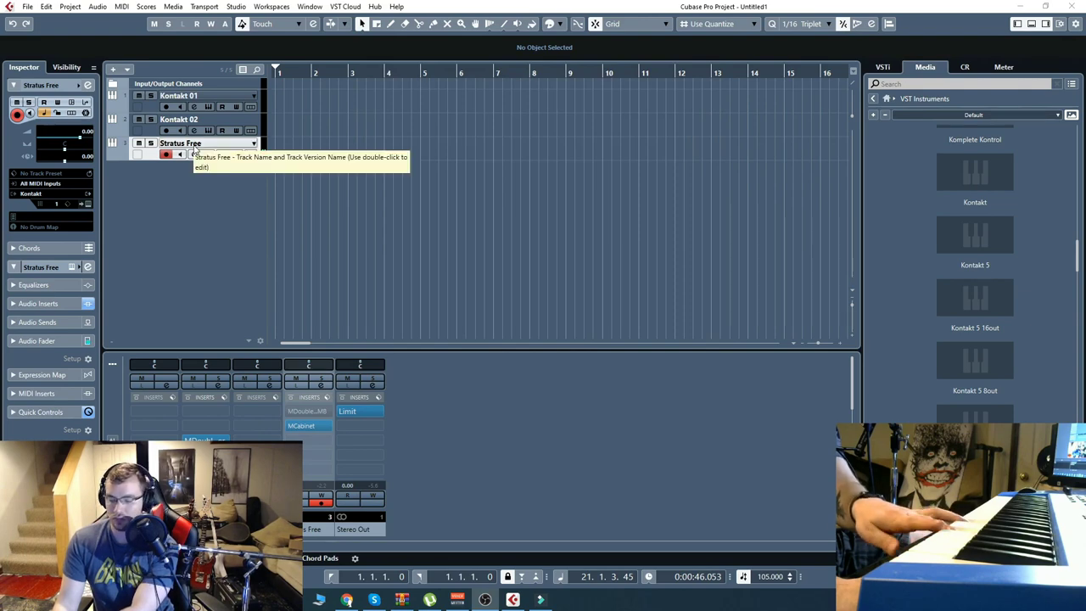
Glance at Stratus Free in Kontakt, then step MCabinet to the Guitar basic 4 preset.
{"action": "left_click", "coordinate": [205, 155]}
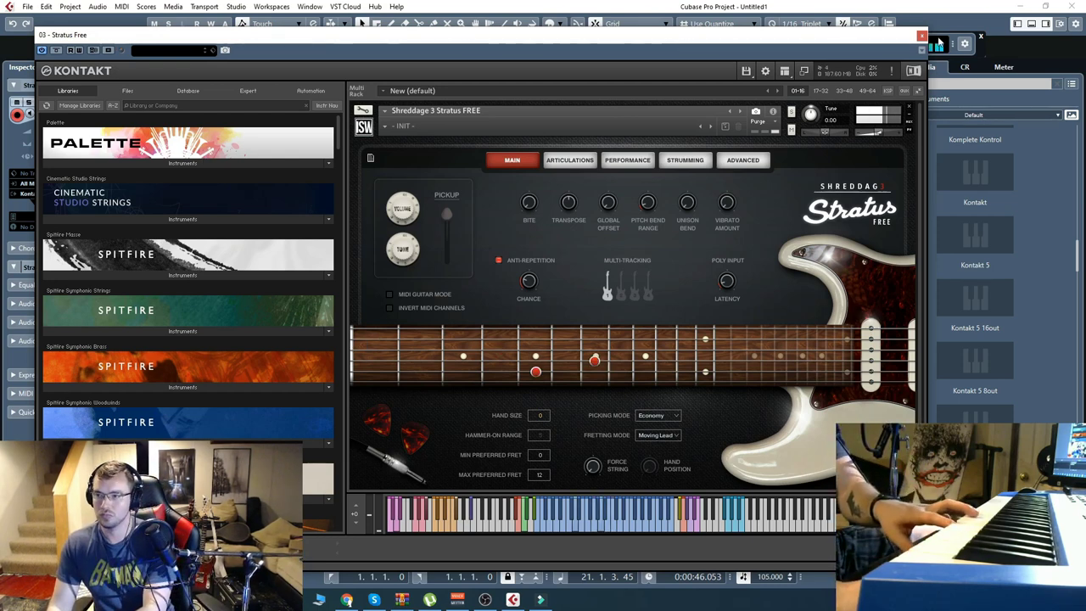
{"action": "key", "text": "Escape"}
{"action": "left_click", "coordinate": [573, 119]}
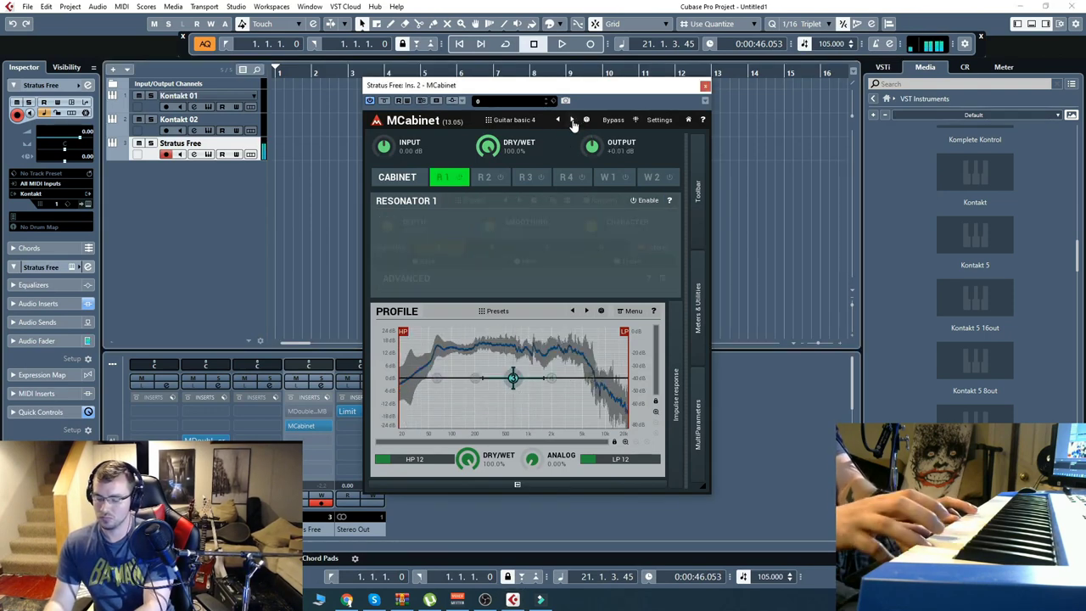
A/B the MCabinet bypass, enable Resonator 1, and step to the Cloudy grape preset.
{"action": "left_click", "coordinate": [290, 427]}
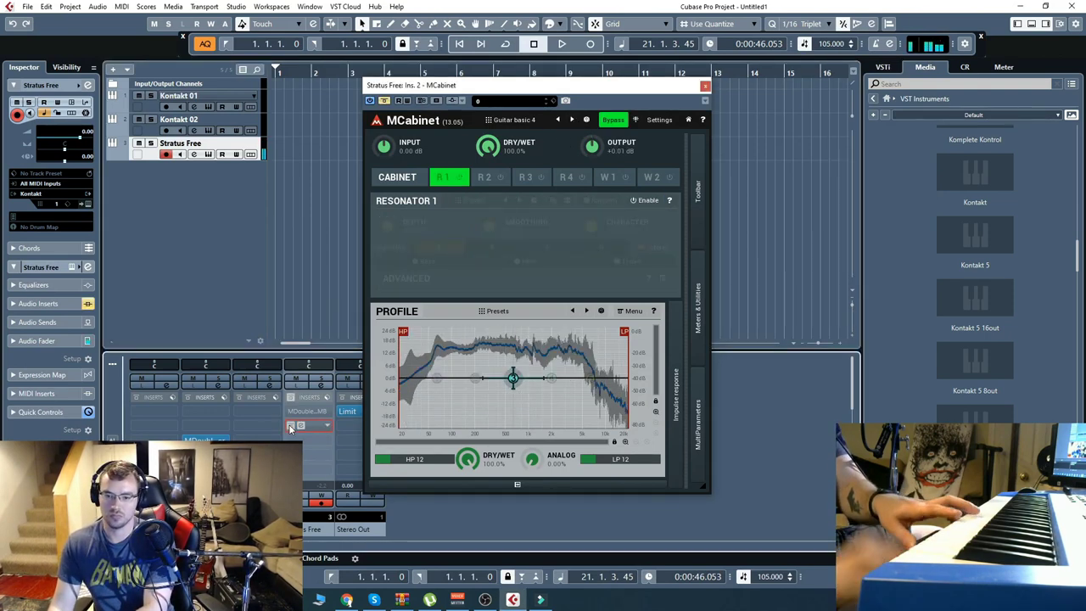
{"action": "left_click", "coordinate": [290, 427]}
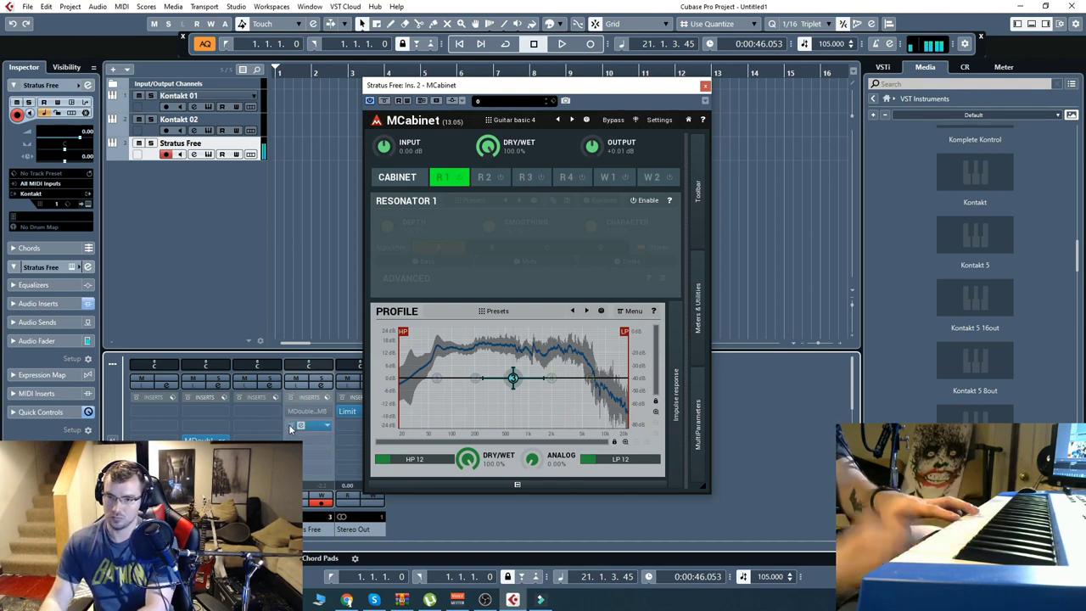
{"action": "left_click", "coordinate": [644, 201]}
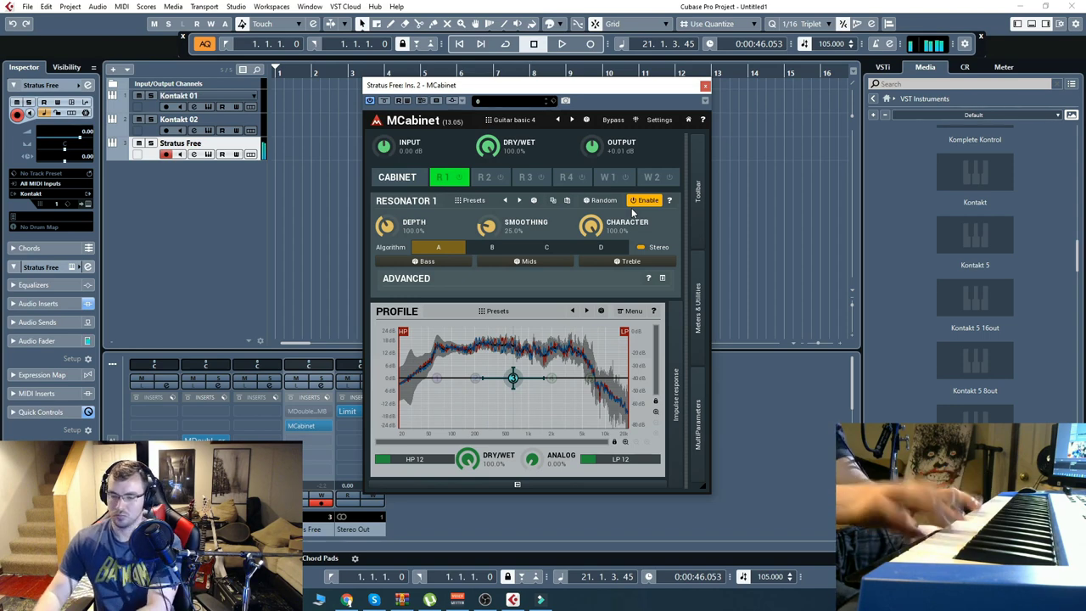
{"action": "left_click", "coordinate": [572, 120]}
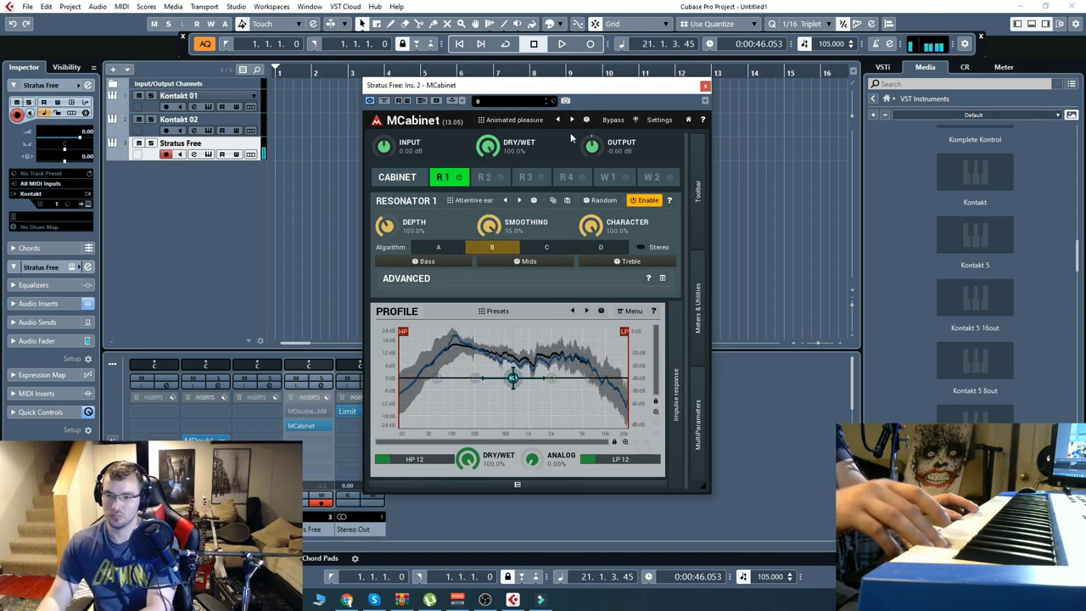
{"action": "left_click", "coordinate": [572, 120]}
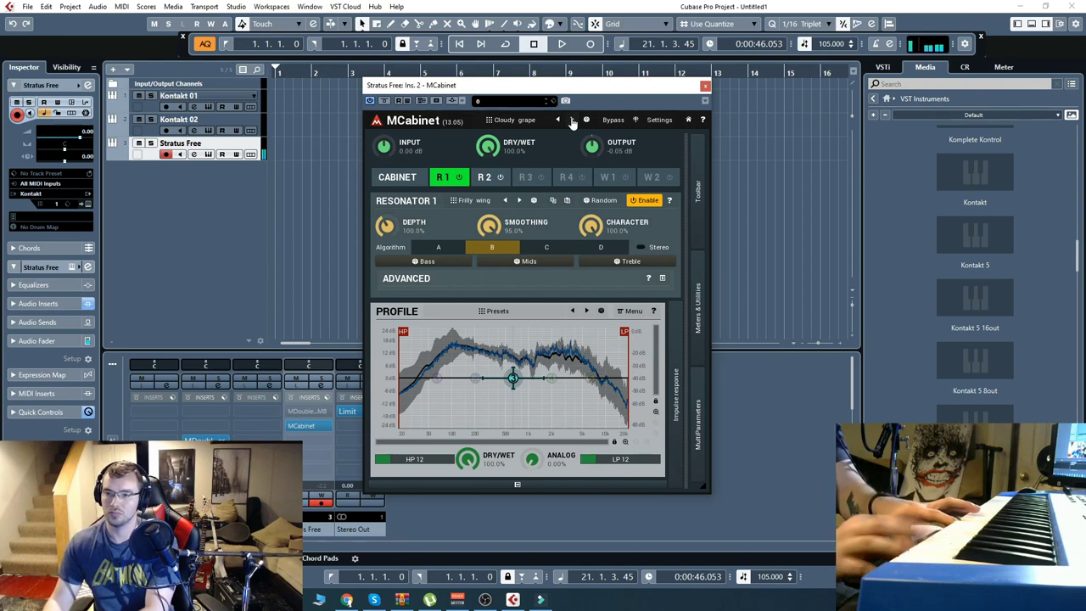
Set Resonator 1 to Golden fifth, show the Transport bar, and reopen MCabinet.
{"action": "left_click", "coordinate": [520, 201]}
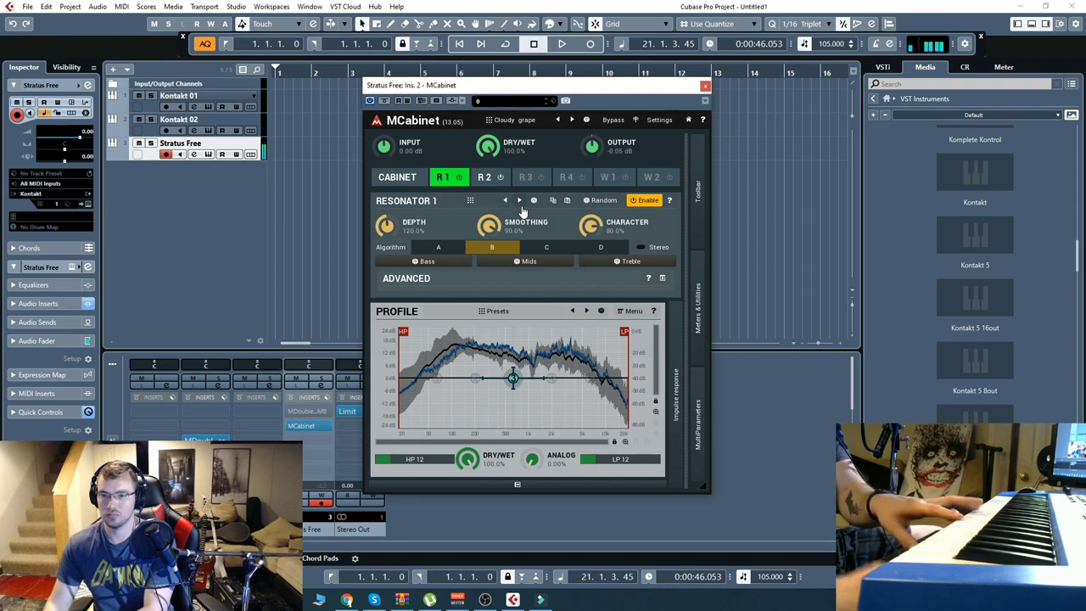
{"action": "left_click", "coordinate": [519, 201]}
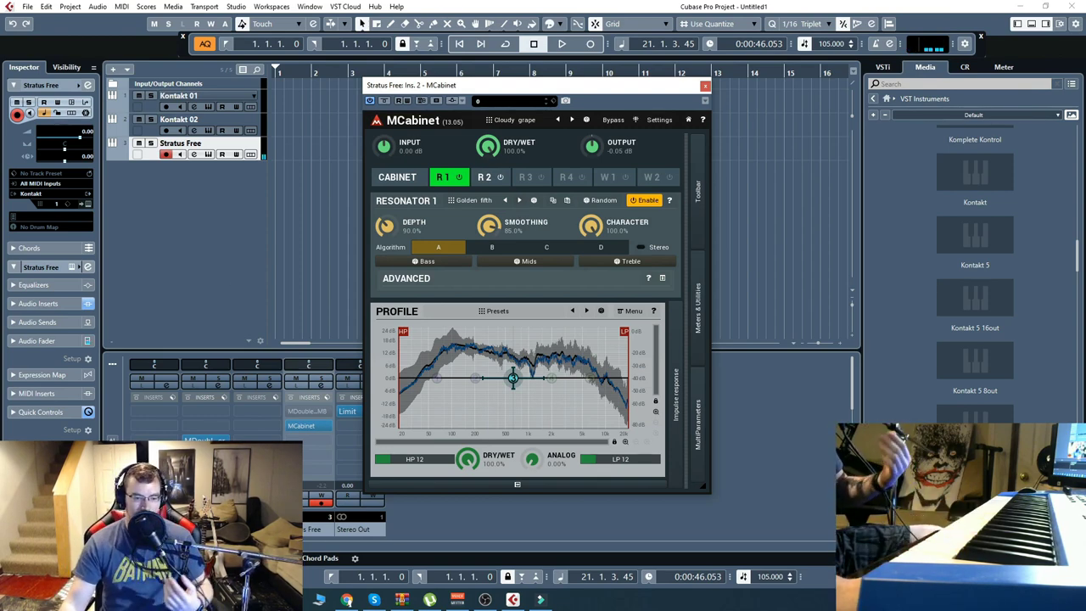
{"action": "left_click", "coordinate": [704, 86]}
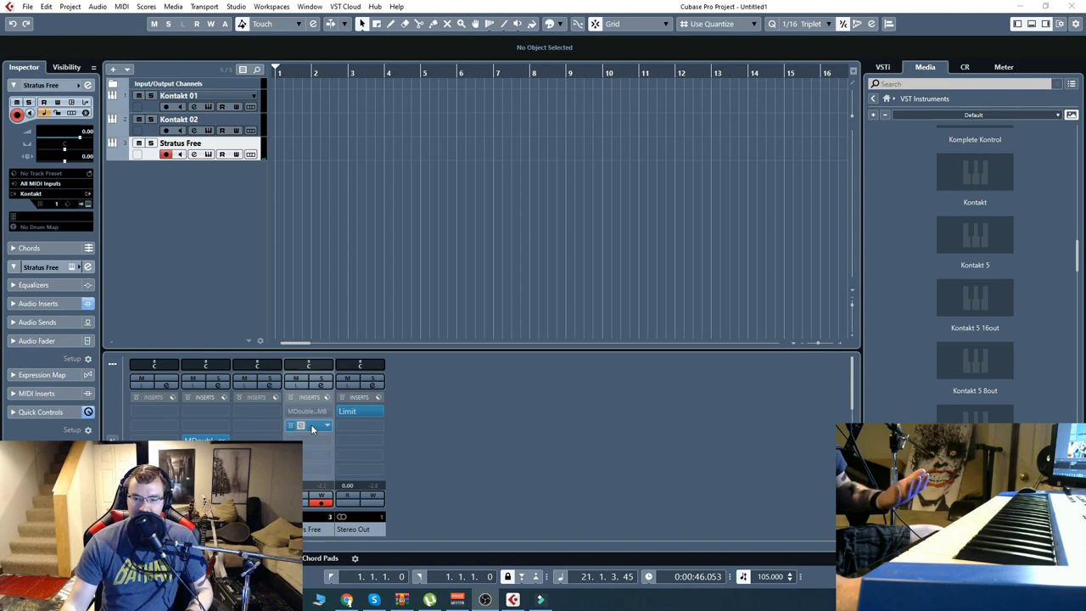
{"action": "key", "text": "F2"}
{"action": "left_click", "coordinate": [323, 426]}
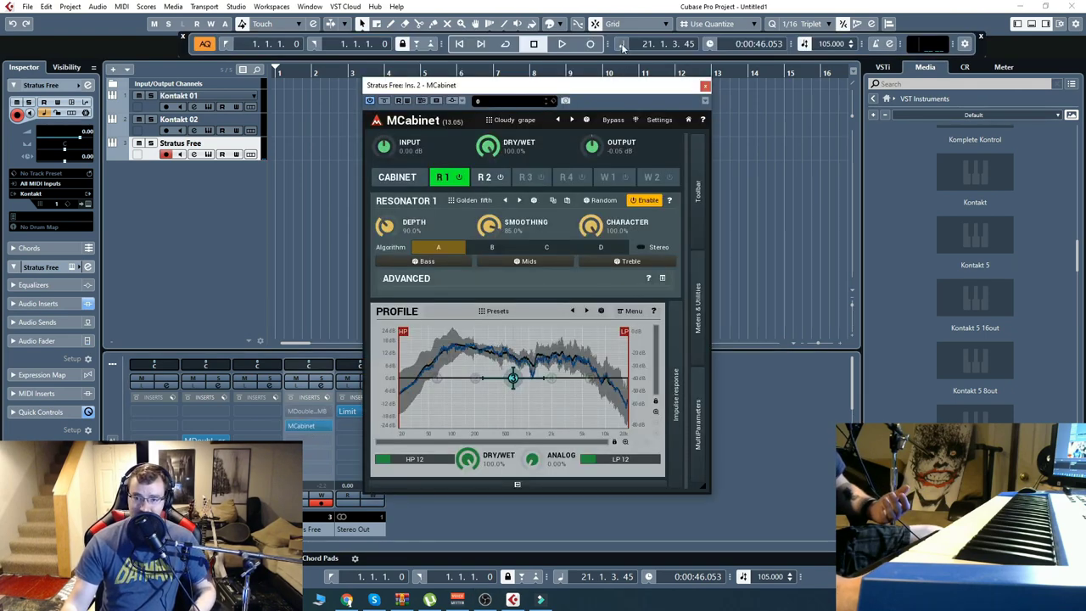
{"action": "left_click", "coordinate": [534, 120]}
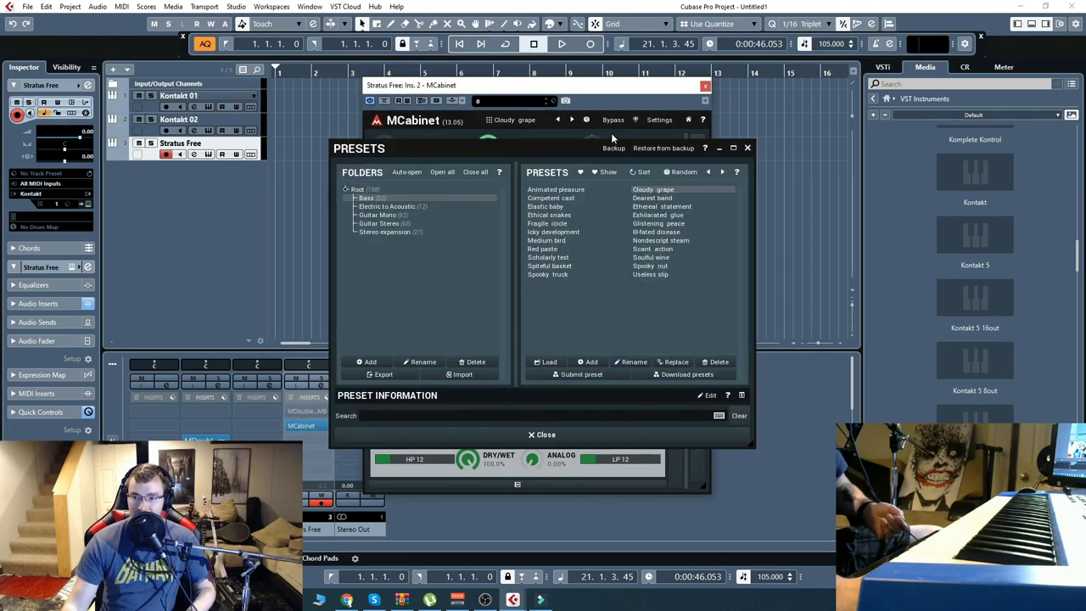
{"action": "left_click_drag", "start_coordinate": [554, 147], "coordinate": [516, 148]}
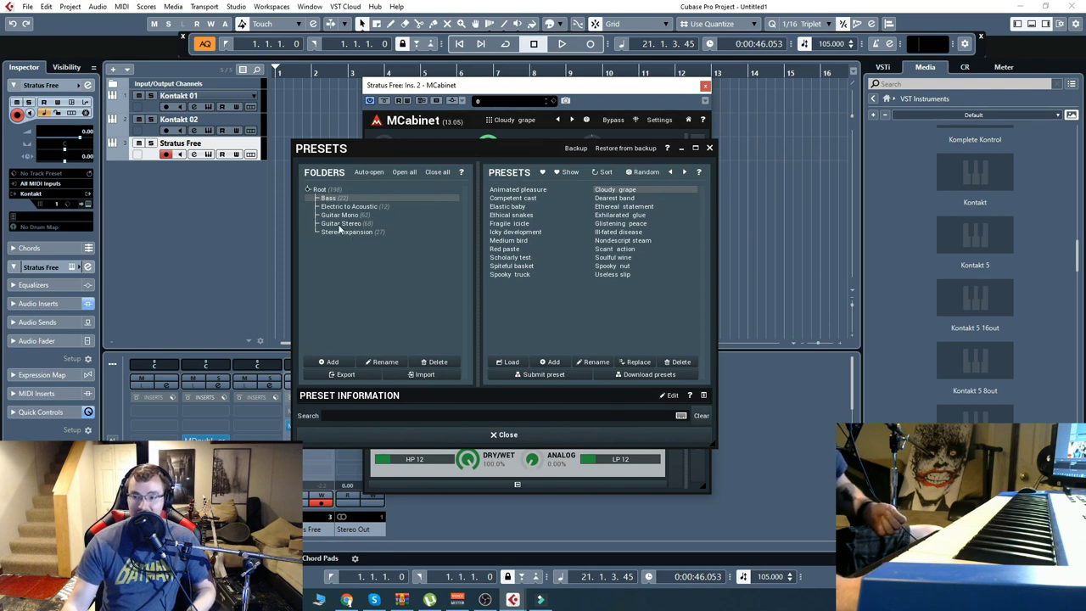
{"action": "left_click", "coordinate": [320, 190]}
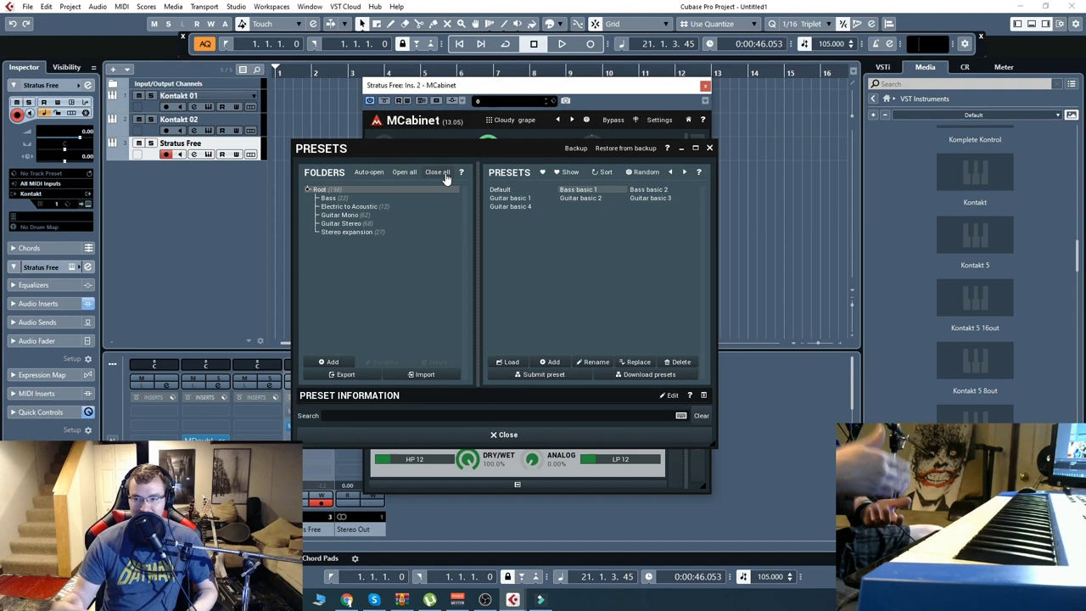
{"action": "left_click", "coordinate": [710, 148]}
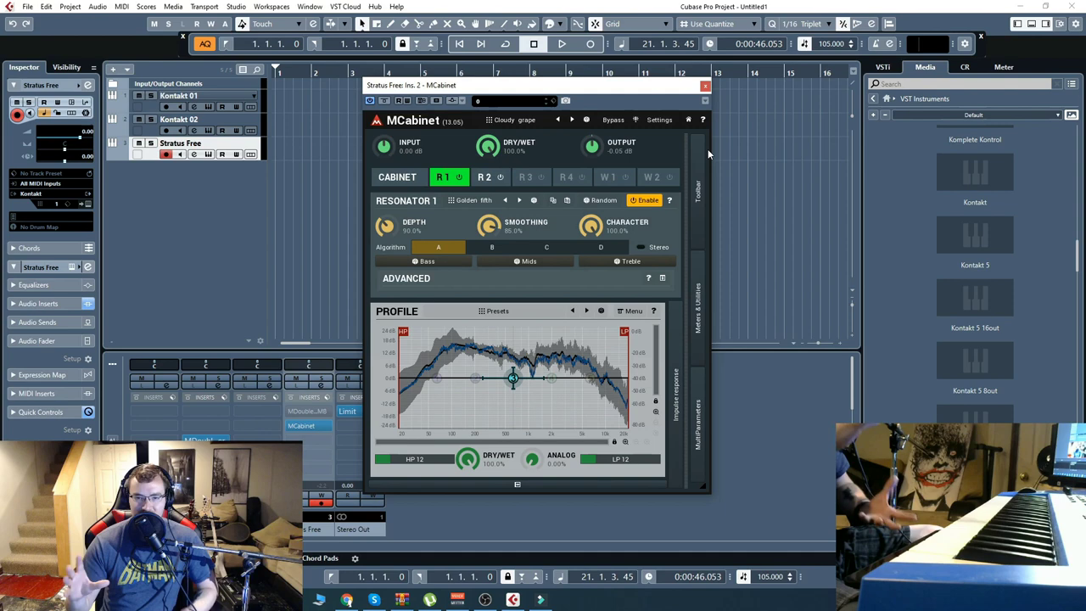
Close MCabinet and take a quick look at MDoubleTrackerMB on insert 1.
{"action": "left_click", "coordinate": [704, 85]}
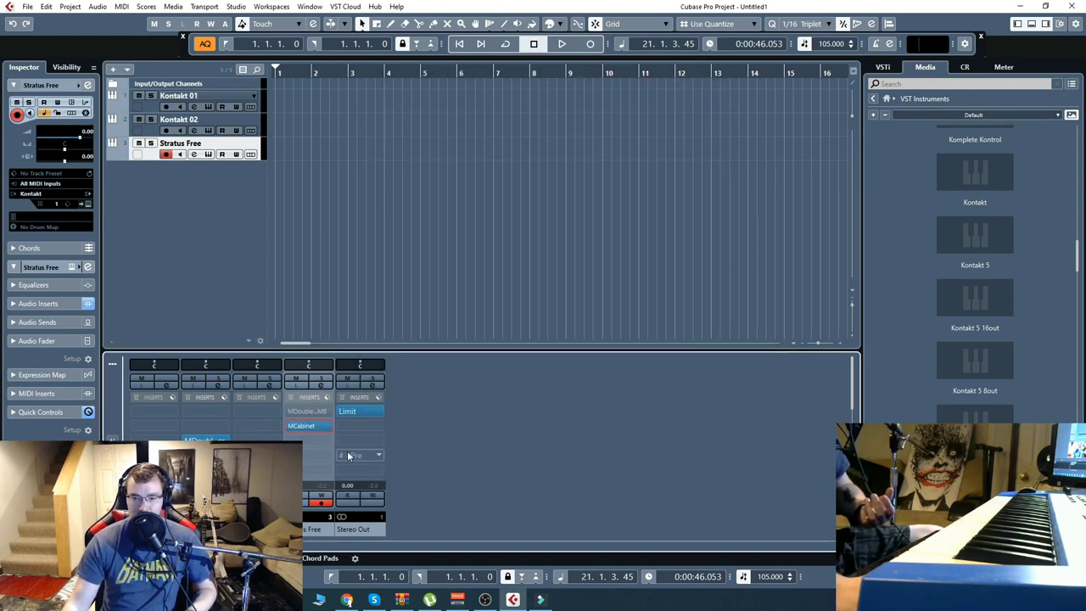
{"action": "left_click", "coordinate": [307, 410]}
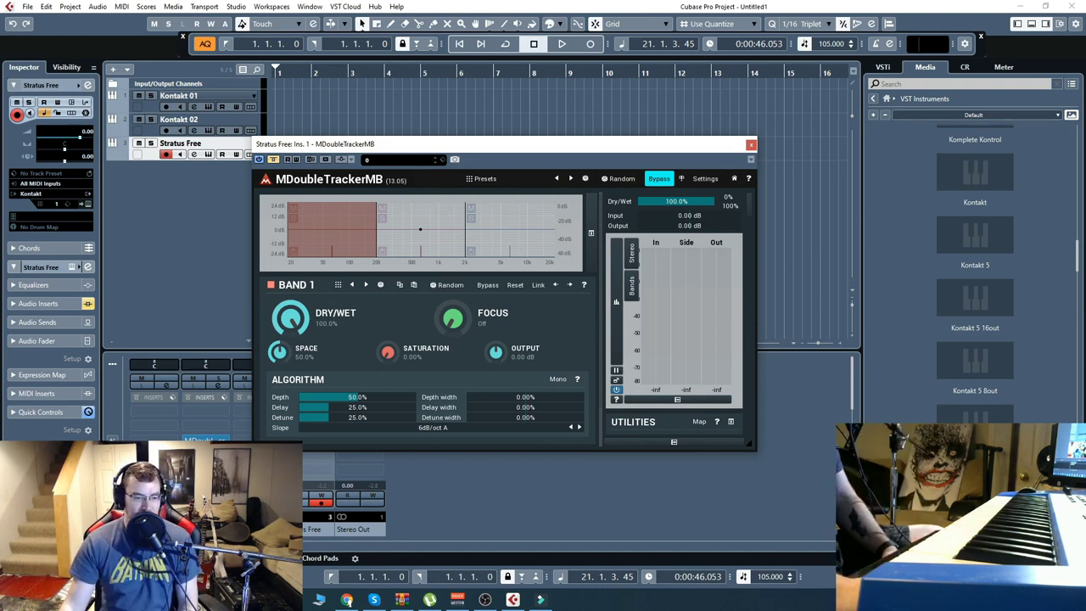
{"action": "left_click", "coordinate": [751, 145]}
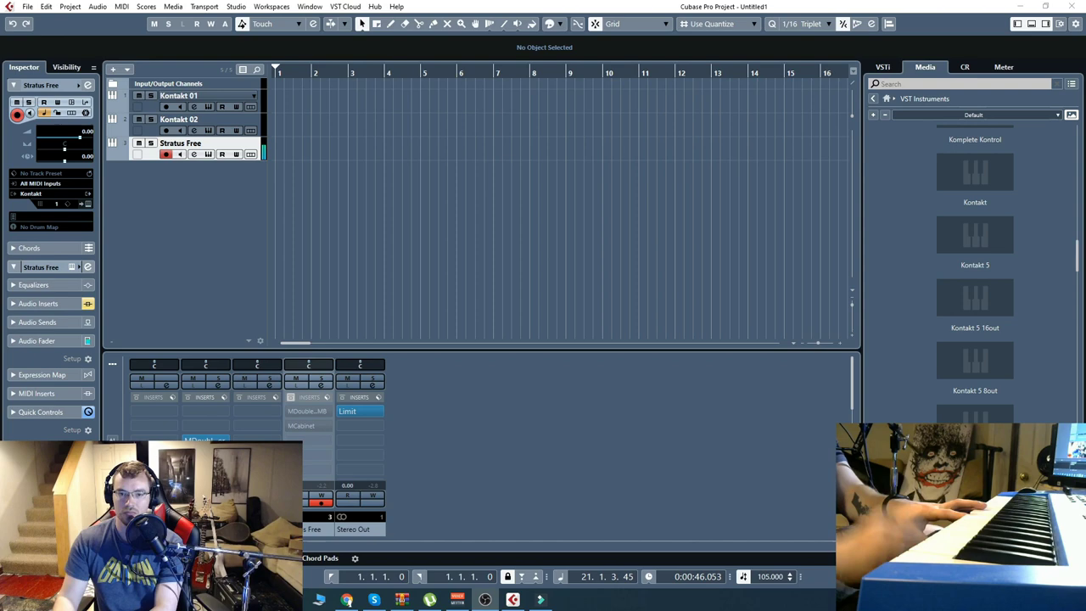
Raise MDoubleTrackerMB's doubling Depth to 100%, then open insert 1's plugin choices.
{"action": "left_click", "coordinate": [301, 411]}
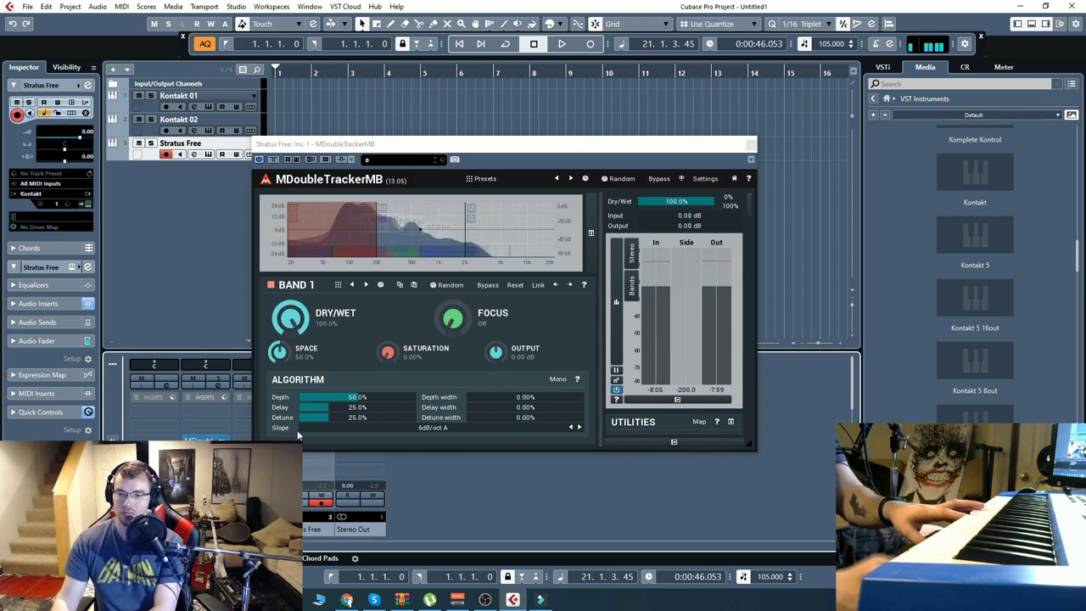
{"action": "left_click", "coordinate": [683, 200]}
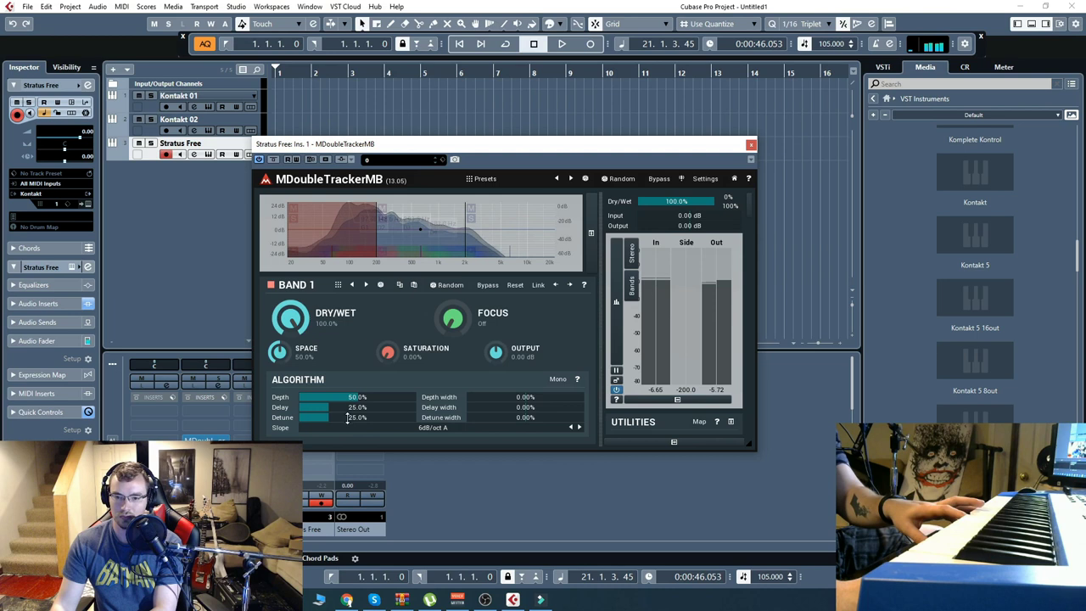
{"action": "left_click_drag", "start_coordinate": [356, 397], "coordinate": [357, 397]}
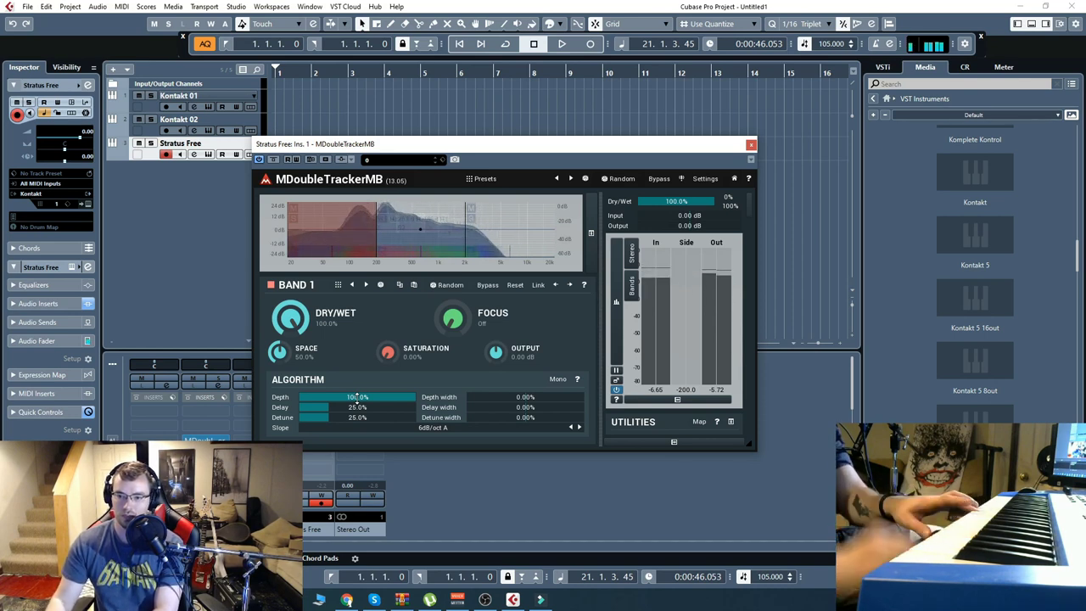
{"action": "key", "text": "Escape"}
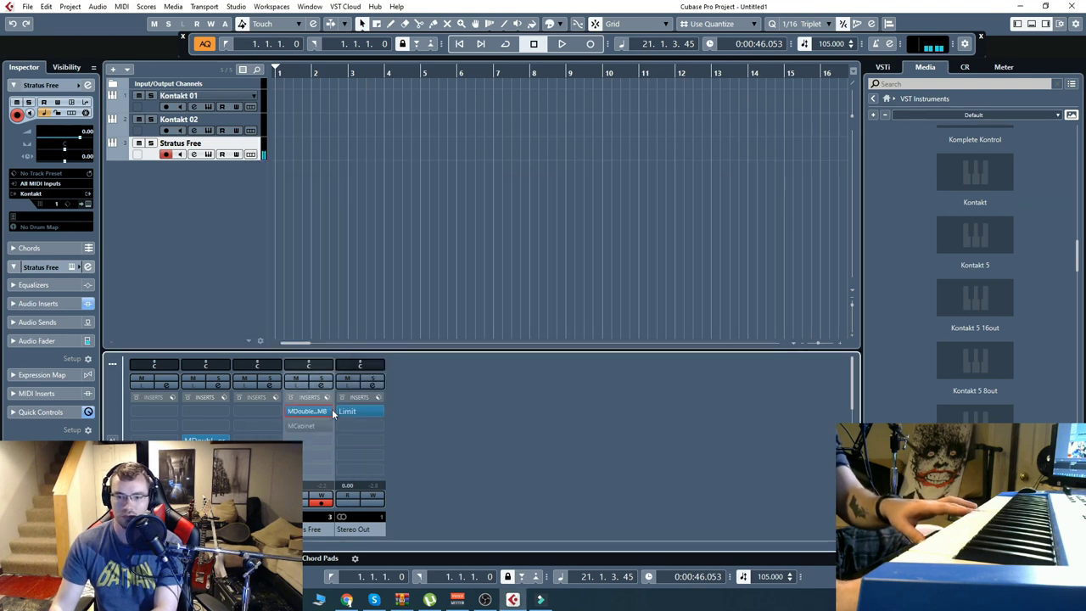
{"action": "mouse_move", "coordinate": [327, 414]}
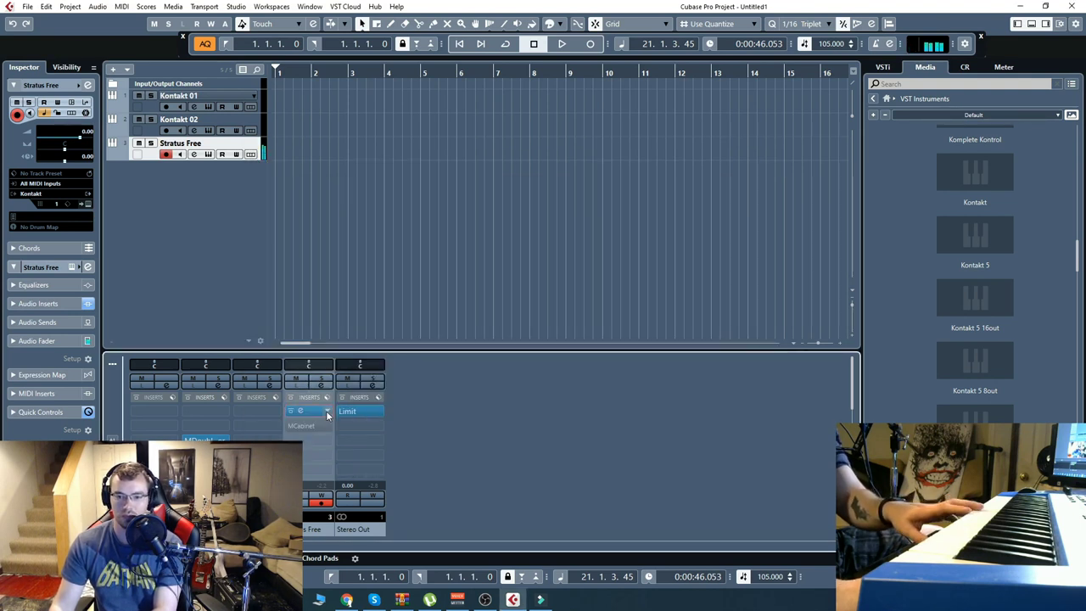
{"action": "left_click", "coordinate": [327, 414]}
Load MDoubleTracker on insert 1, discarding MDoubleTrackerMB's changes, and A/B its bypass.
{"action": "left_click", "coordinate": [363, 502]}
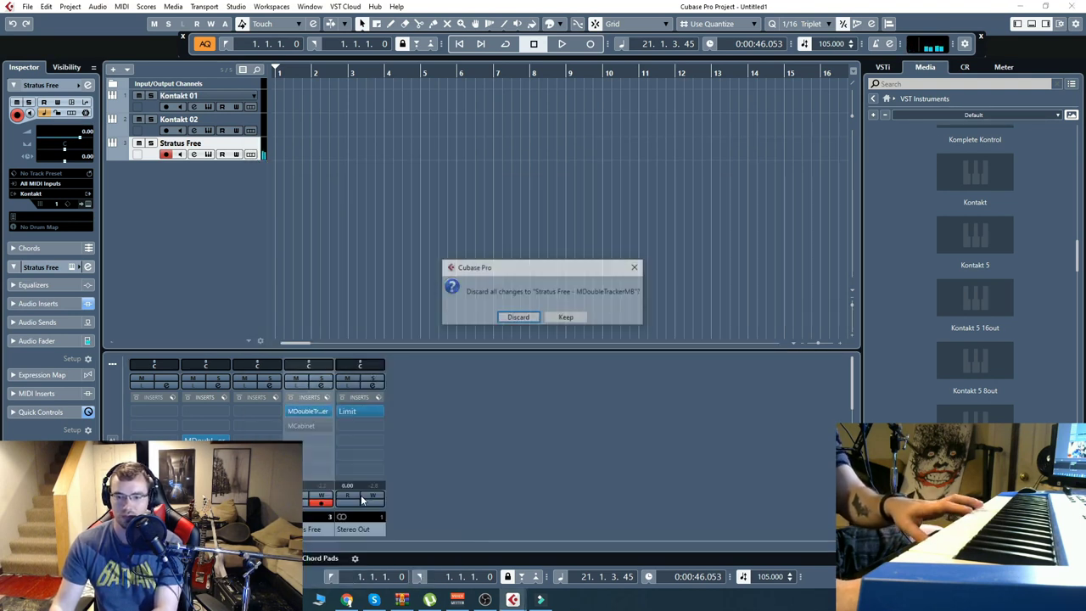
{"action": "left_click", "coordinate": [514, 317]}
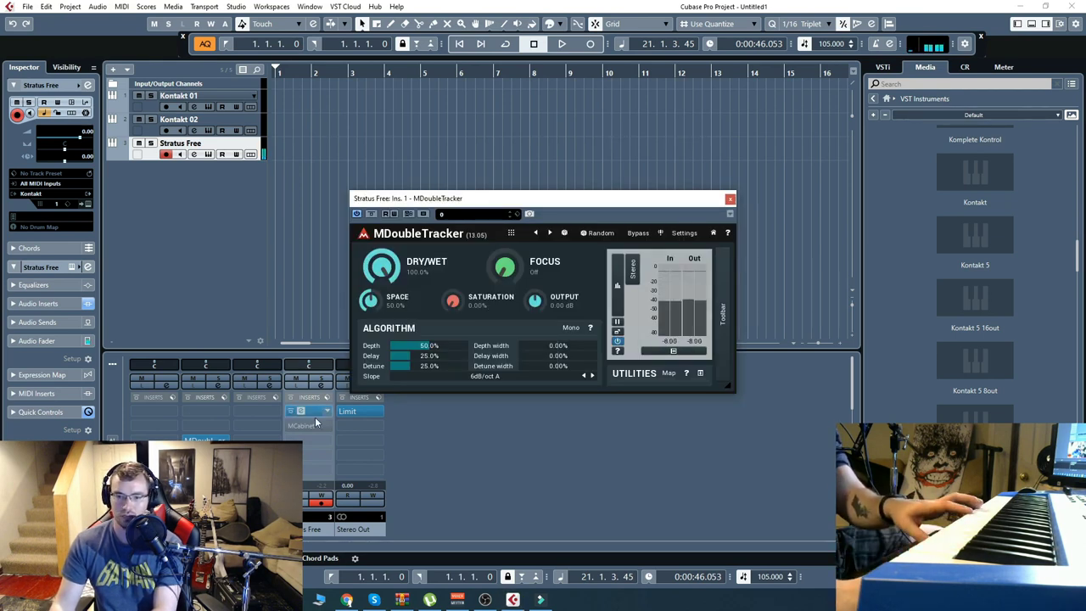
{"action": "left_click", "coordinate": [290, 411]}
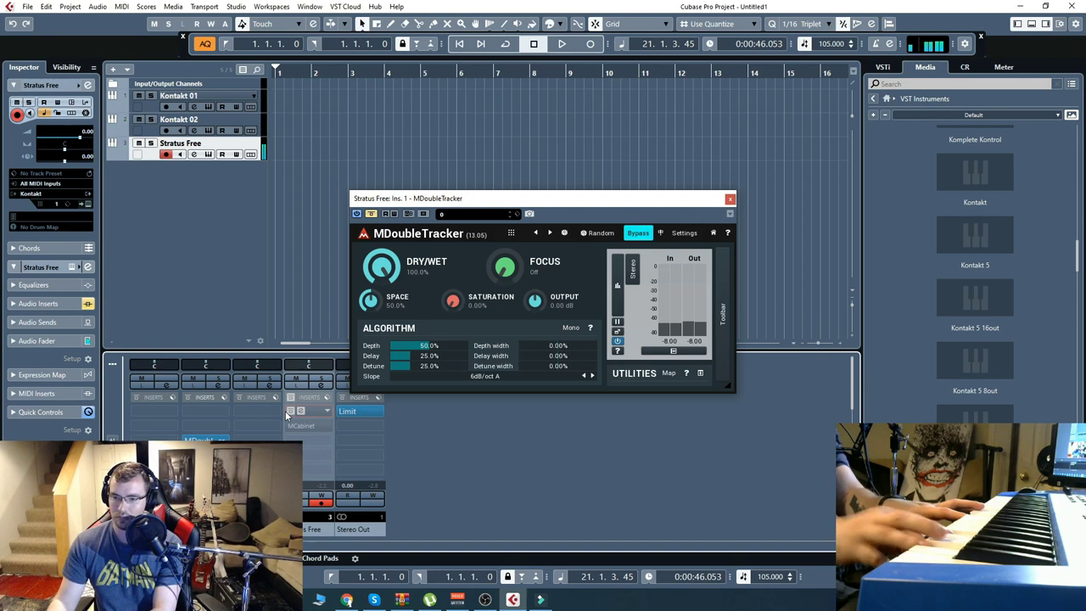
{"action": "left_click", "coordinate": [291, 412]}
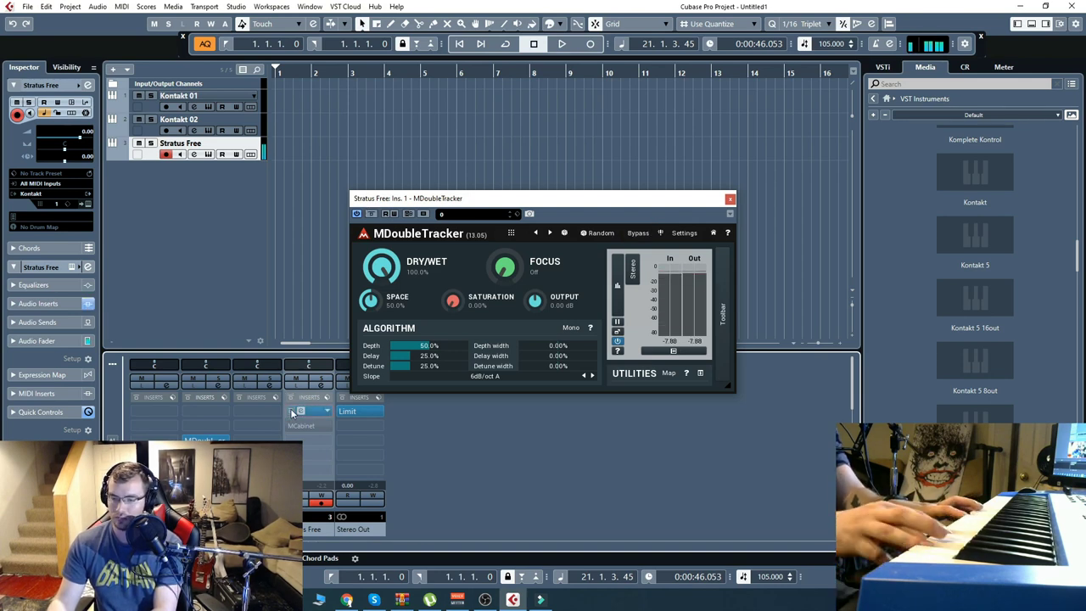
Open the MDoubleTracker editor on Stratus Free and move it up and left.
{"action": "key", "text": "alt+Tab"}
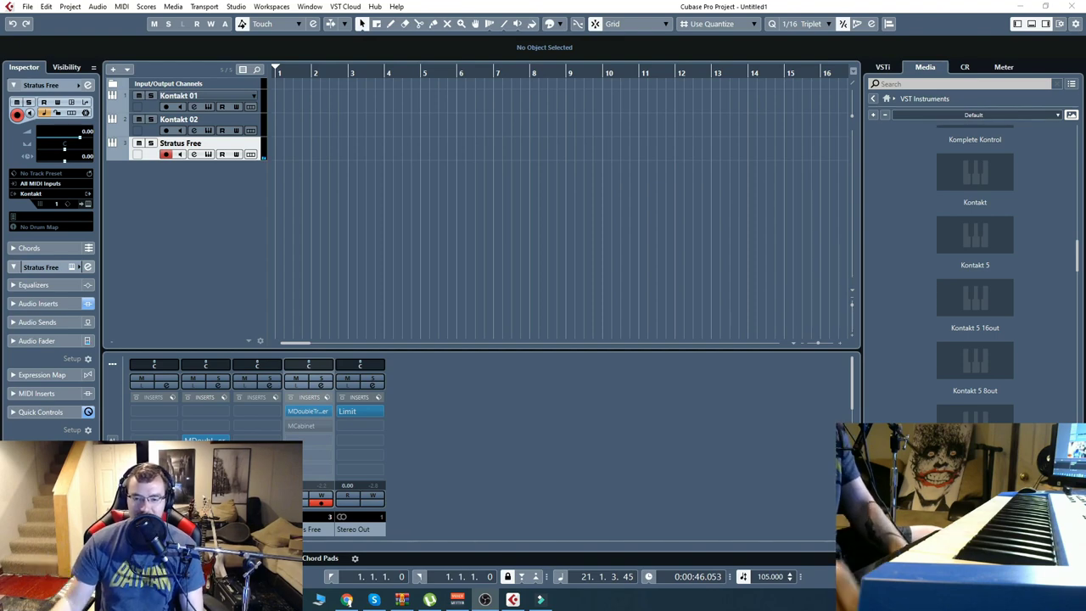
{"action": "left_click", "coordinate": [307, 412]}
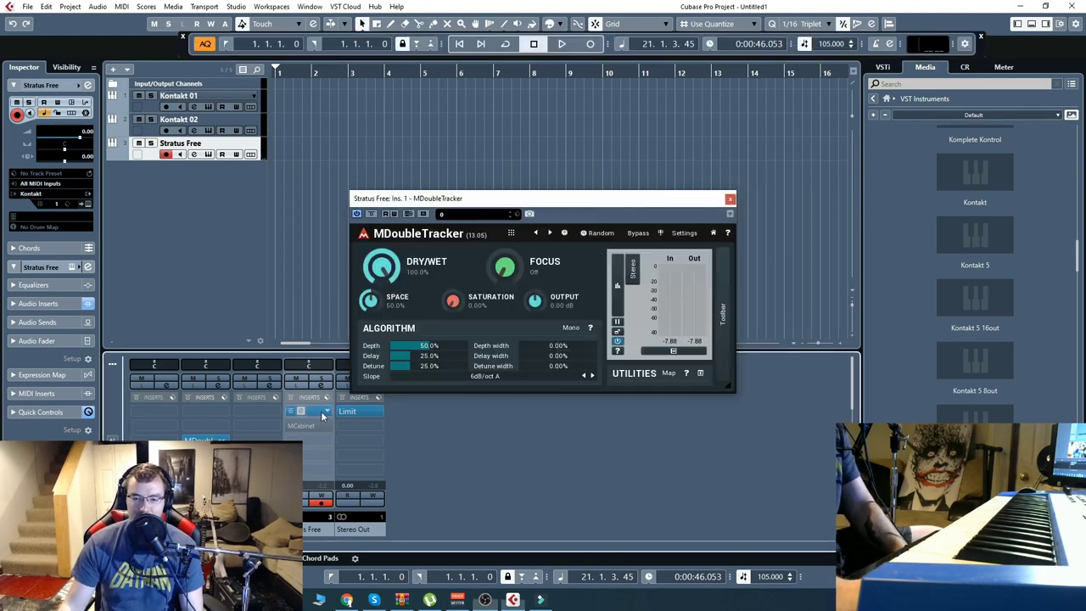
{"action": "left_click", "coordinate": [308, 411]}
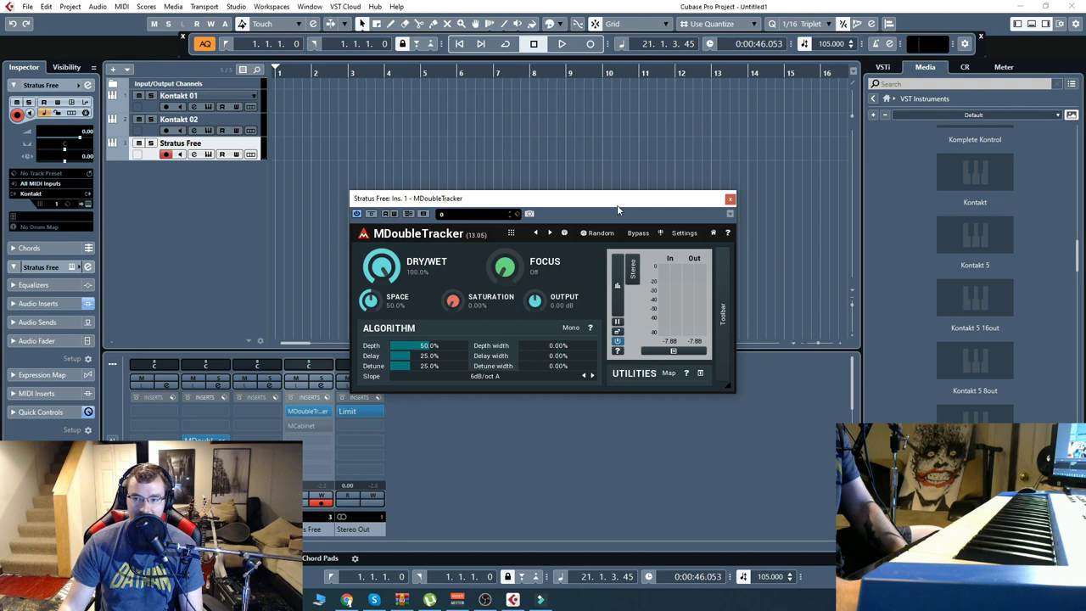
{"action": "left_click_drag", "start_coordinate": [620, 191], "coordinate": [597, 137]}
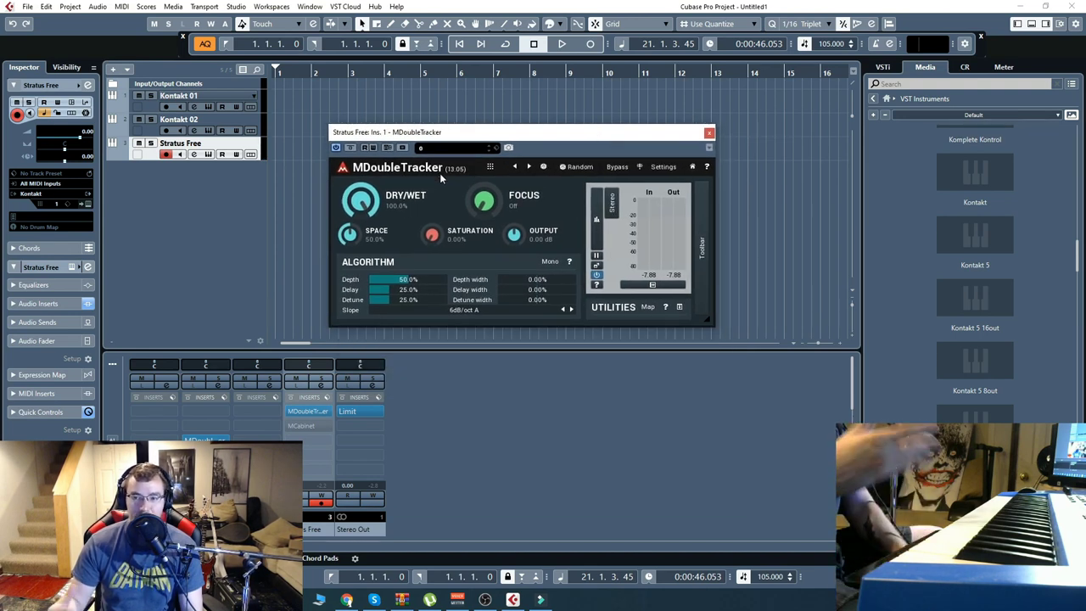
{"action": "left_click_drag", "start_coordinate": [521, 137], "coordinate": [498, 140]}
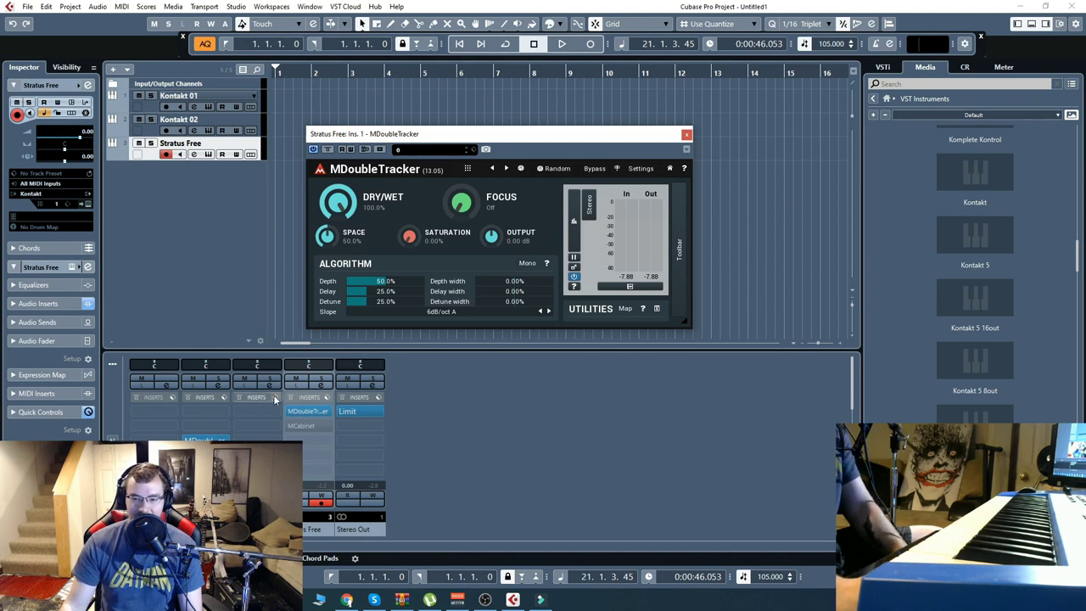
Load MDoubleTracker's Electric guitar preset and compare it with the bypassed dry sound.
{"action": "left_click", "coordinate": [522, 169]}
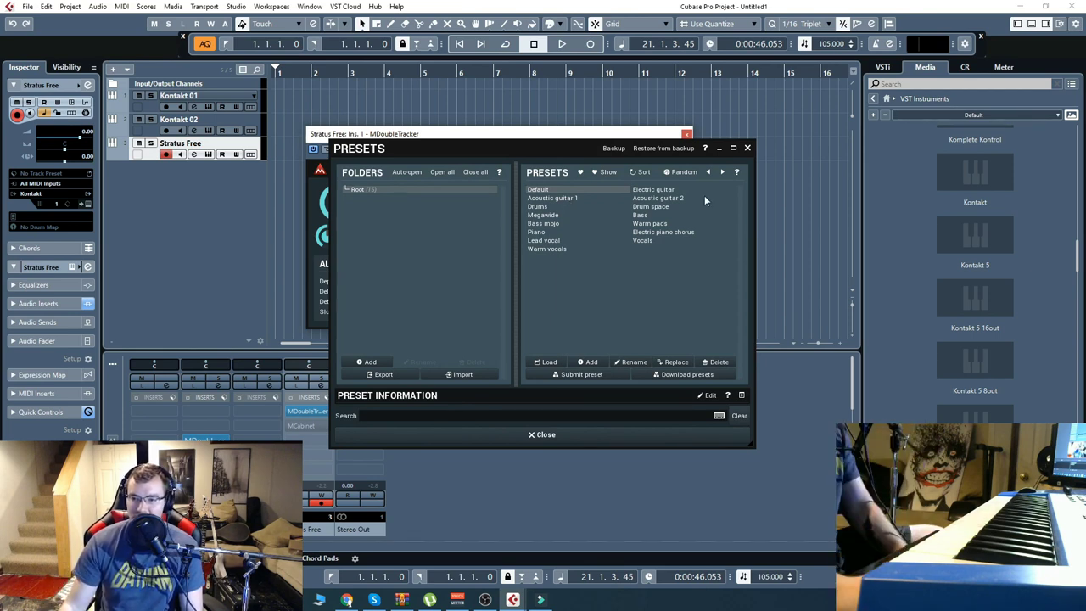
{"action": "left_click_drag", "start_coordinate": [503, 157], "coordinate": [480, 160]}
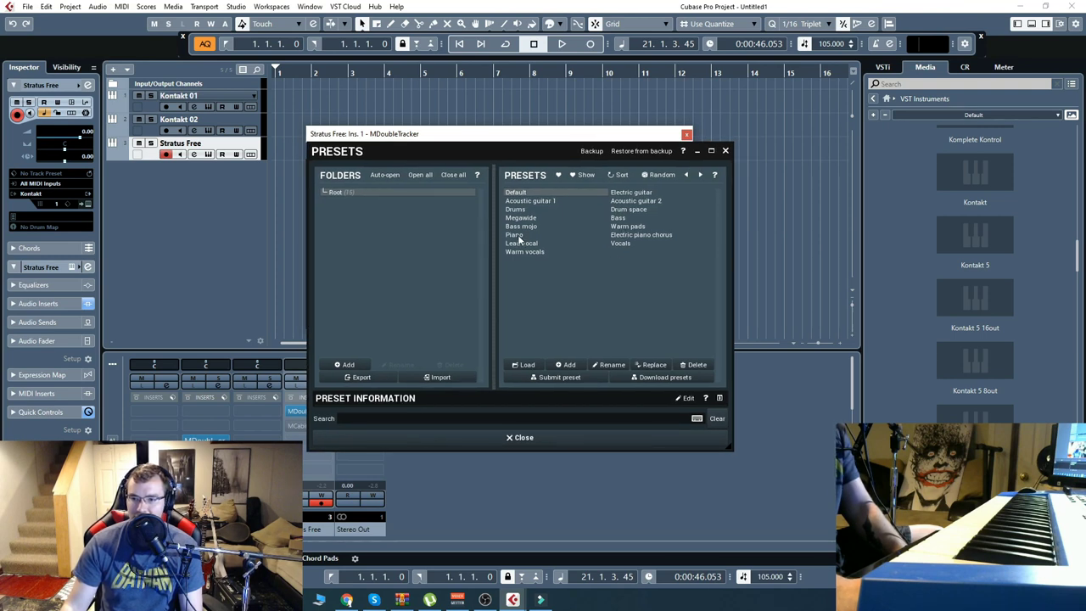
{"action": "left_click_drag", "start_coordinate": [573, 144], "coordinate": [552, 140]}
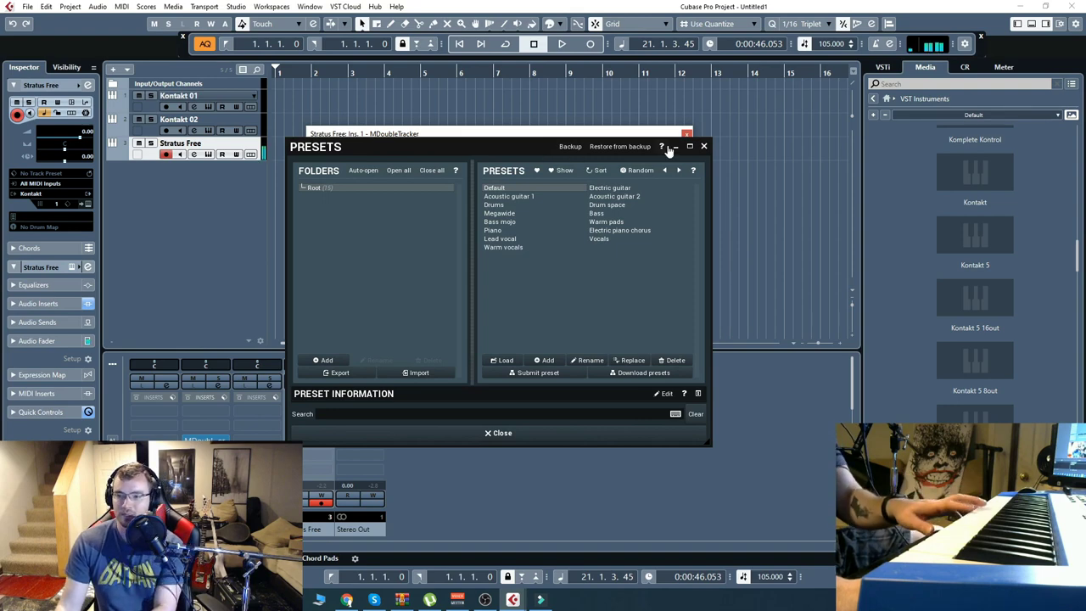
{"action": "left_click", "coordinate": [703, 146]}
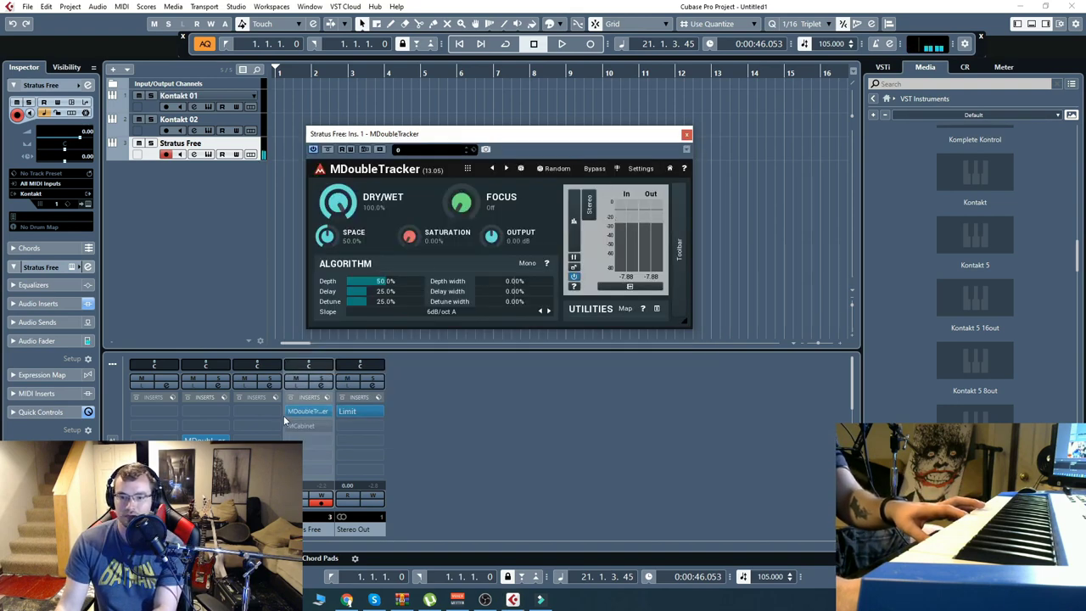
{"action": "left_click", "coordinate": [469, 168]}
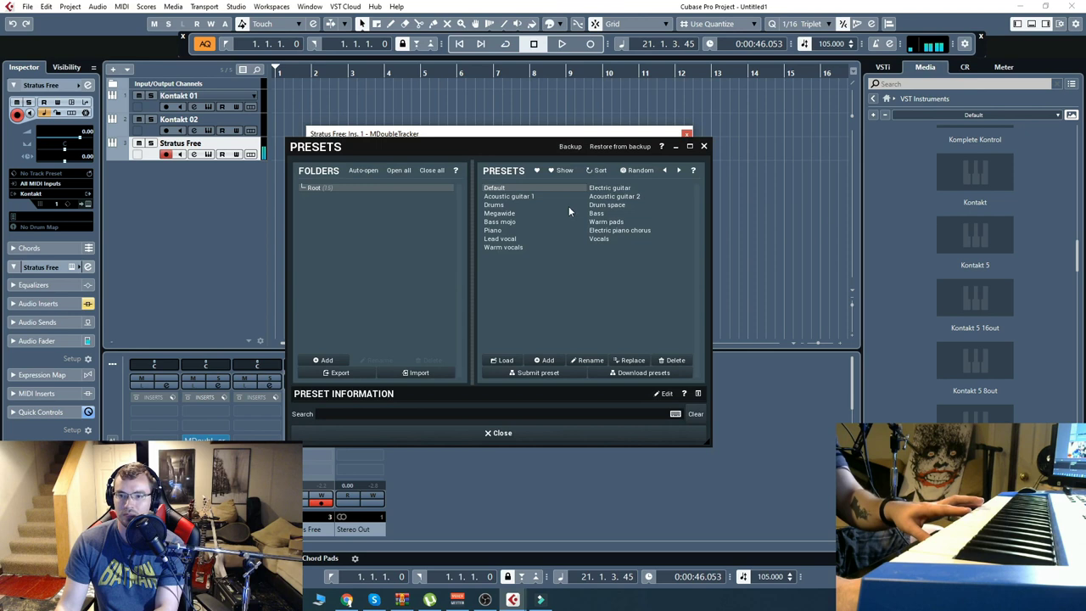
{"action": "double_click", "coordinate": [609, 187]}
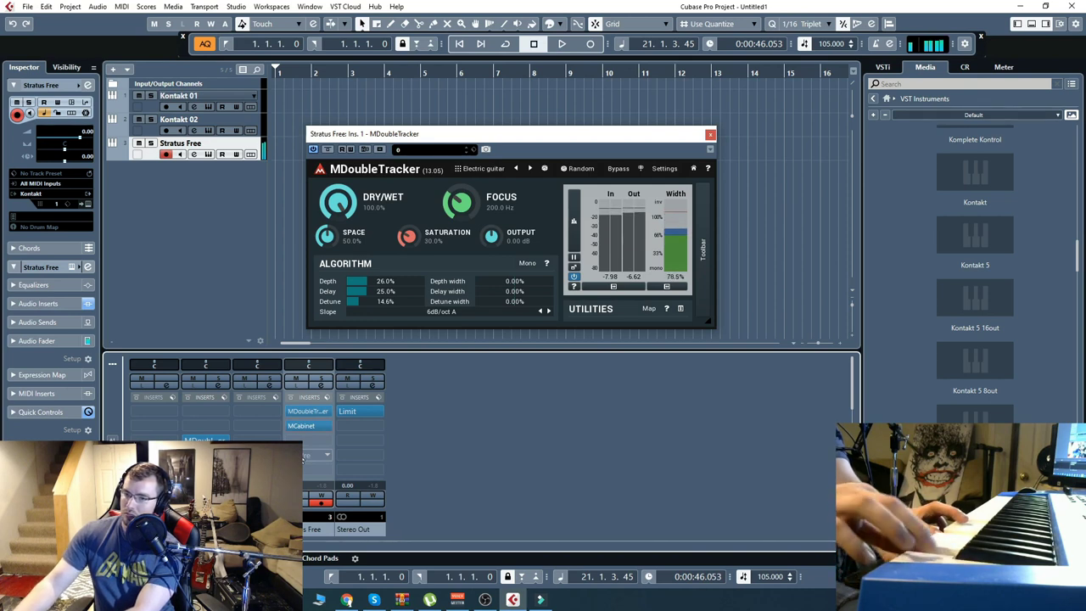
{"action": "left_click", "coordinate": [295, 411]}
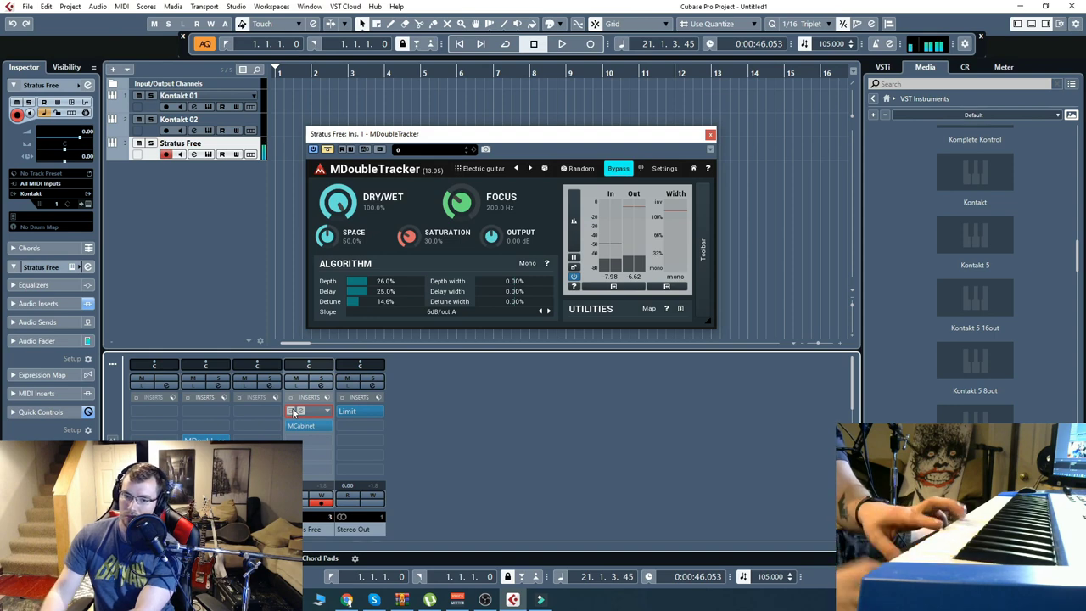
{"action": "left_click", "coordinate": [295, 411]}
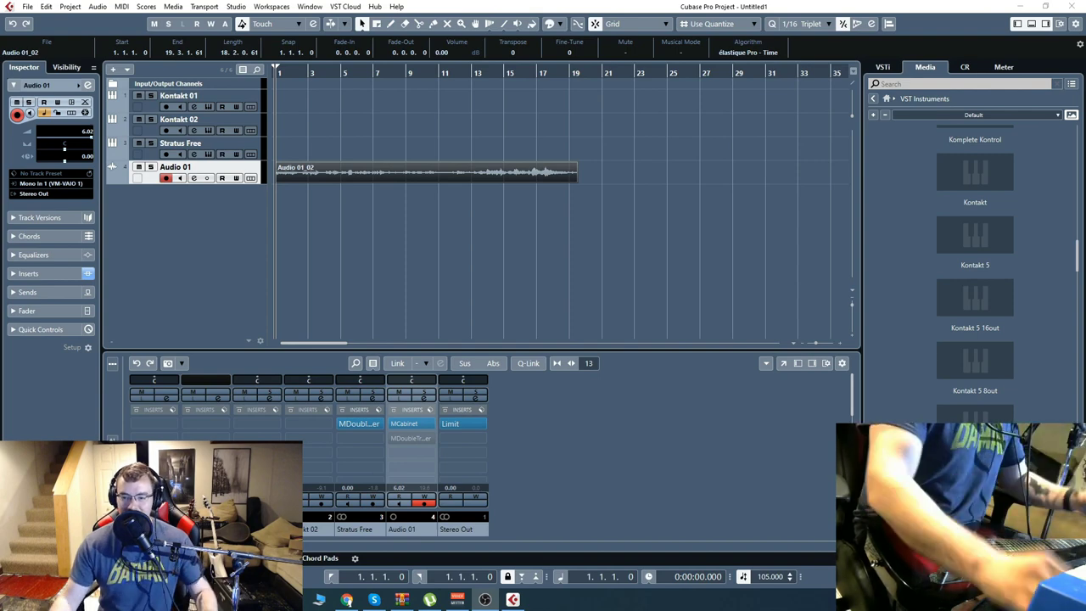
Play Audio 01 while toggling the MCabinet insert's bypass, then open the MCabinet editor.
{"action": "left_click", "coordinate": [392, 424]}
{"action": "key", "text": "F2"}
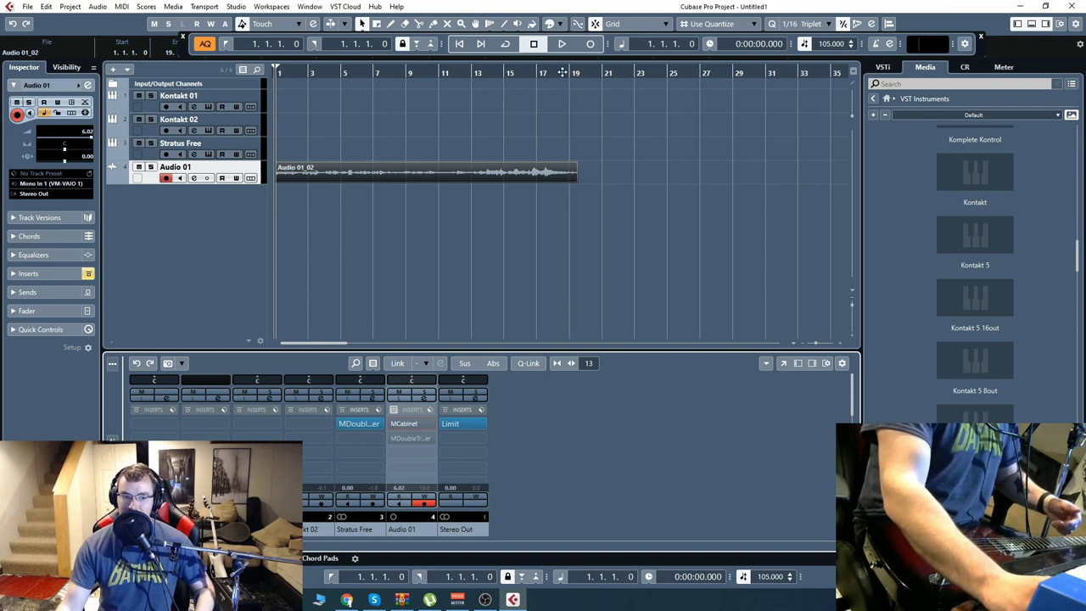
{"action": "left_click", "coordinate": [563, 44]}
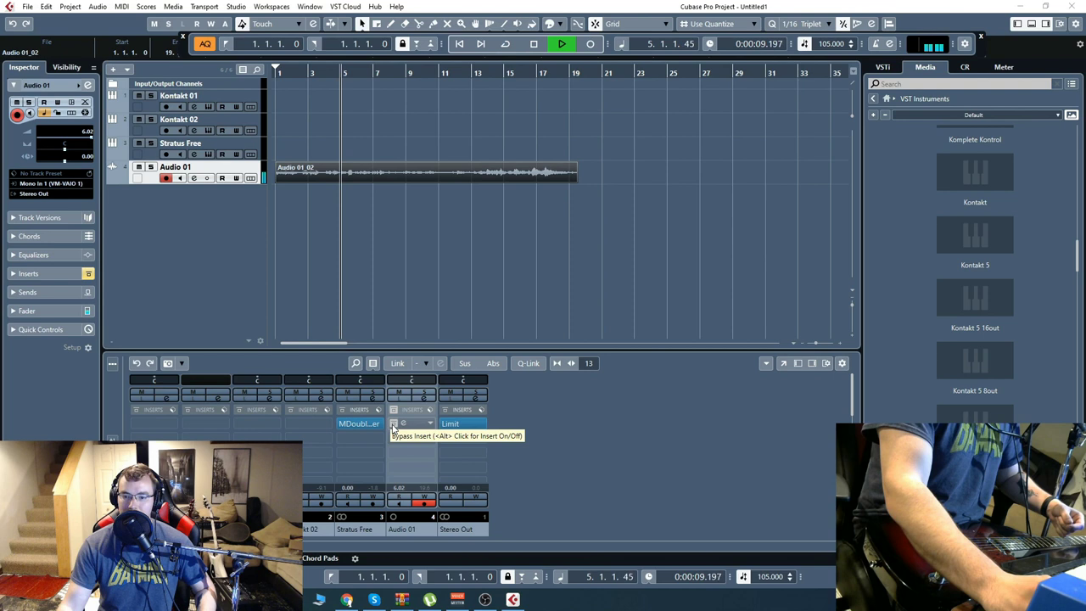
{"action": "left_click", "coordinate": [392, 425]}
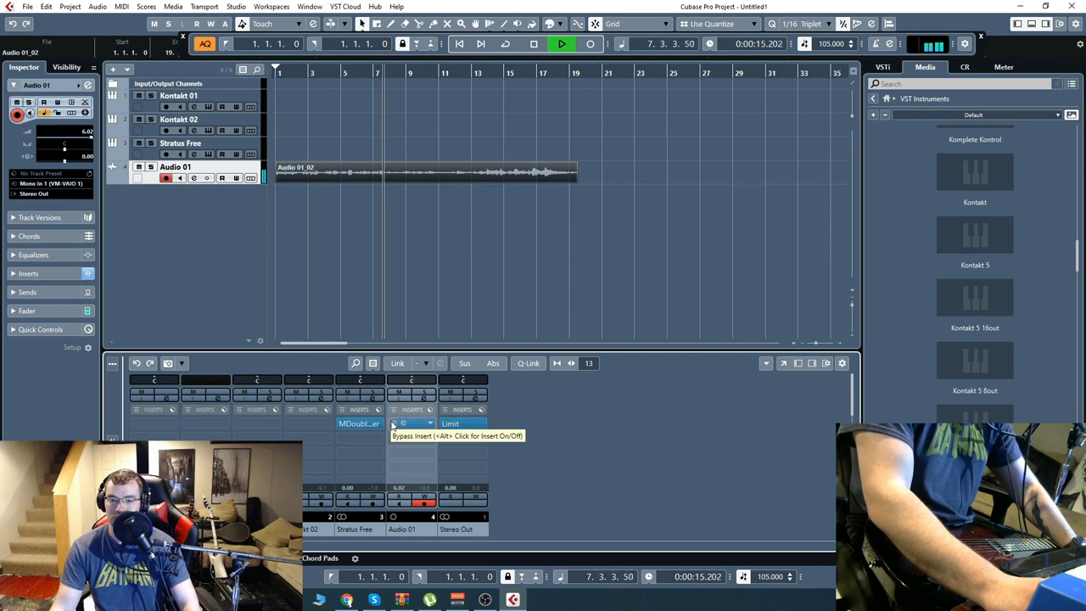
{"action": "left_click", "coordinate": [392, 425]}
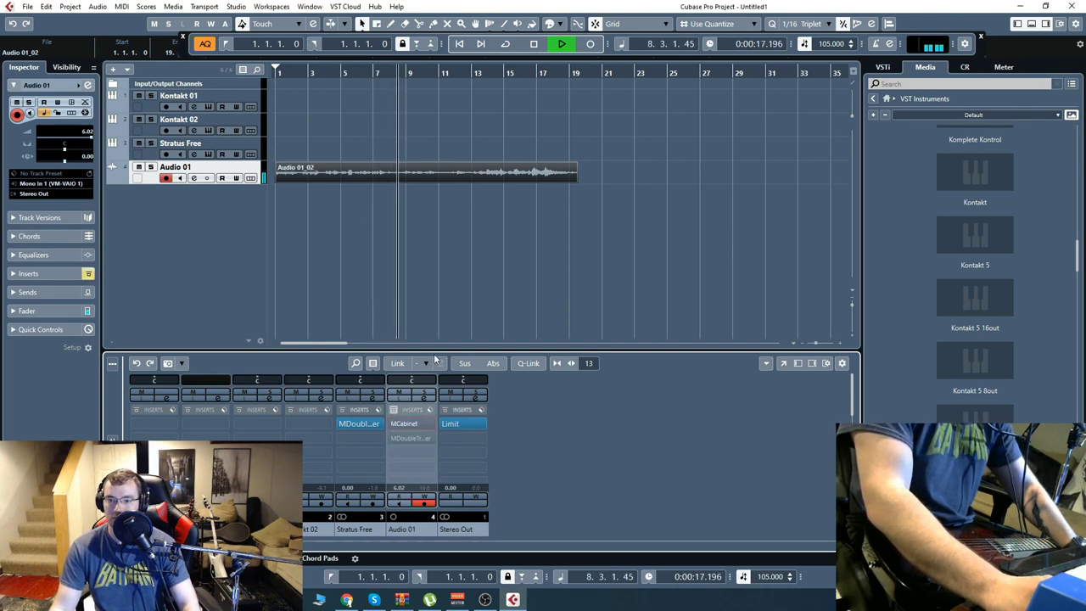
{"action": "left_click", "coordinate": [394, 427]}
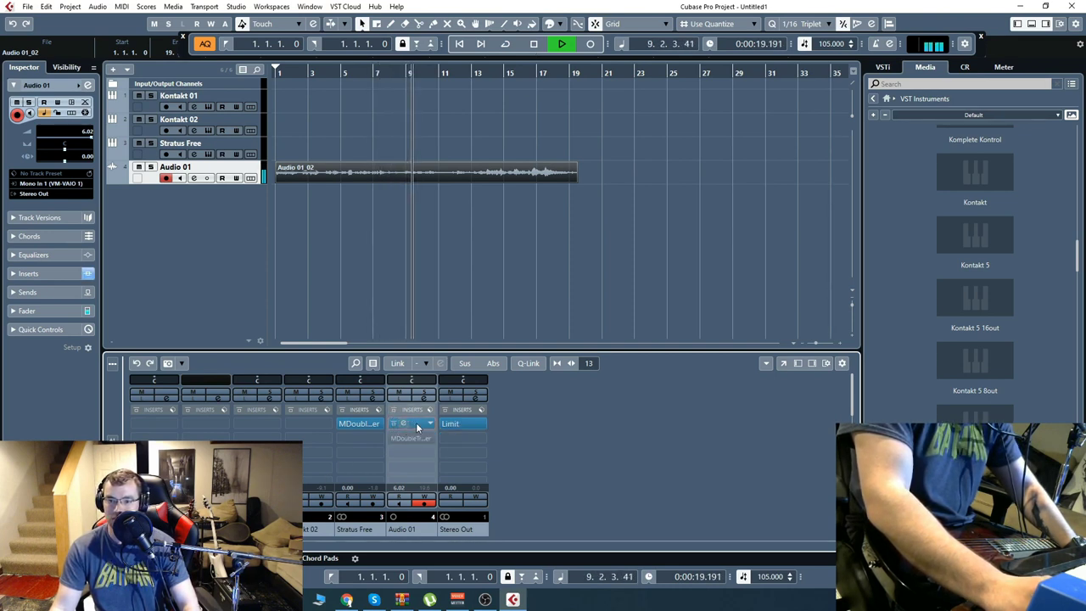
{"action": "left_click", "coordinate": [425, 429]}
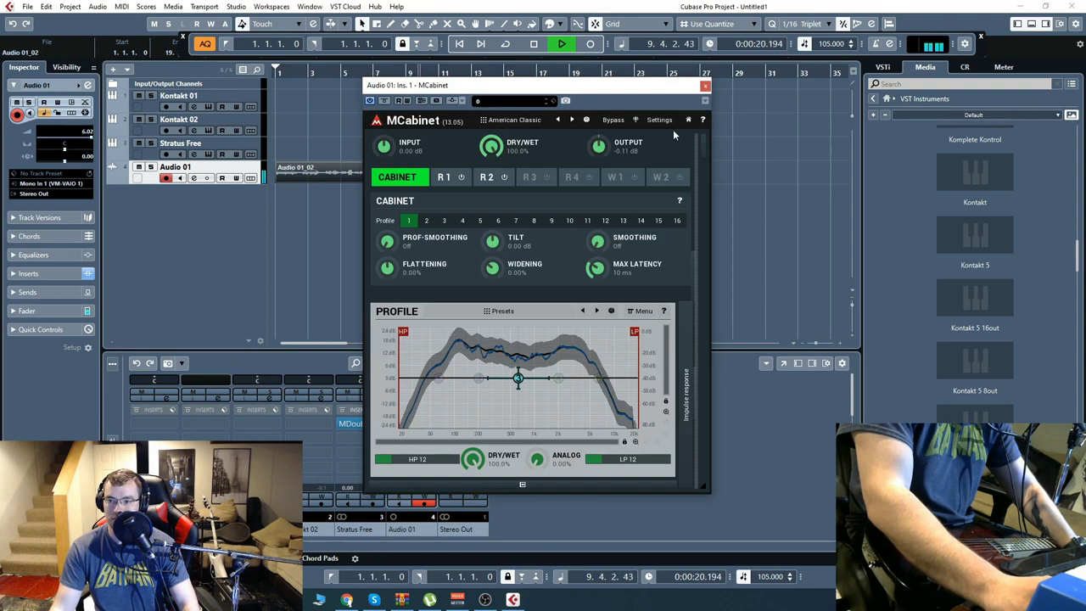
Boost the MCabinet profile around 30 Hz and step to the American Sparkling preset.
{"action": "left_click_drag", "start_coordinate": [591, 90], "coordinate": [612, 96]}
{"action": "left_click_drag", "start_coordinate": [533, 384], "coordinate": [585, 375]}
{"action": "left_click", "coordinate": [592, 126]}
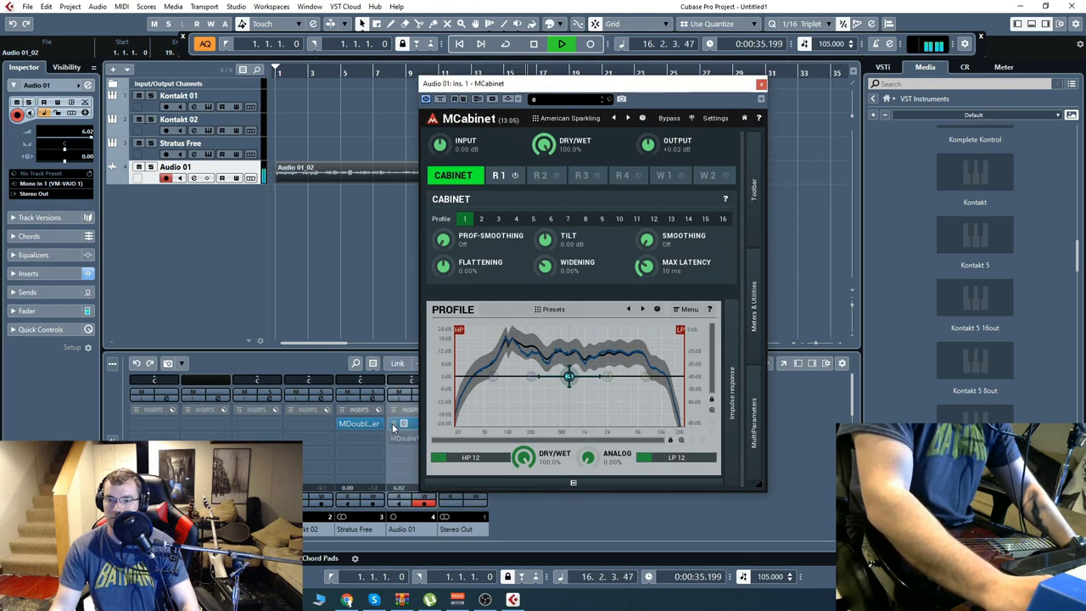
Compare MCabinet against the dry guitar, stop playback and close the editor.
{"action": "left_click", "coordinate": [394, 423]}
{"action": "left_click", "coordinate": [394, 424]}
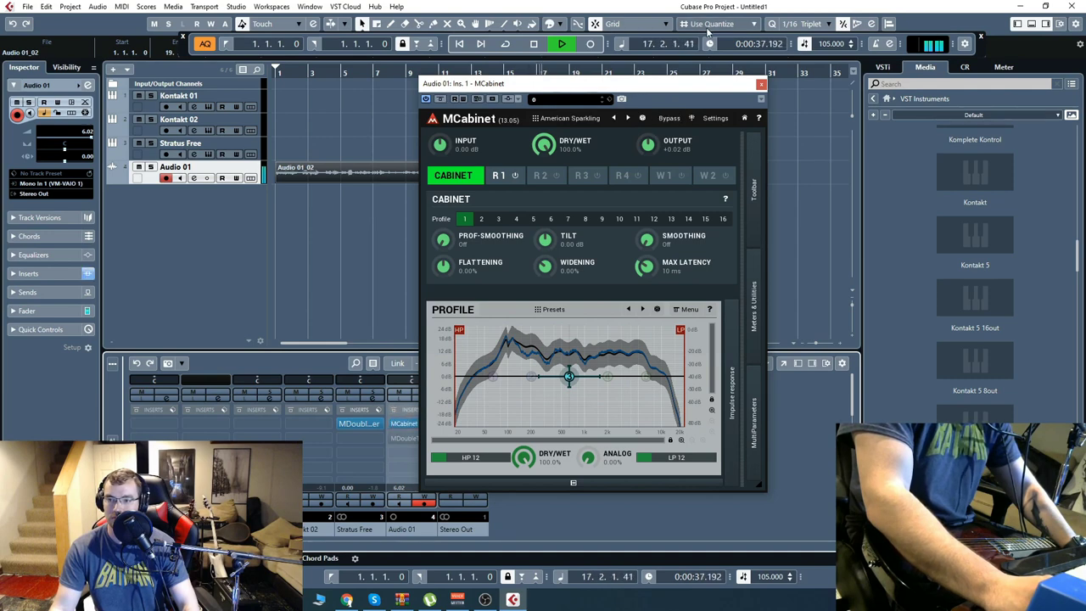
{"action": "left_click", "coordinate": [534, 43]}
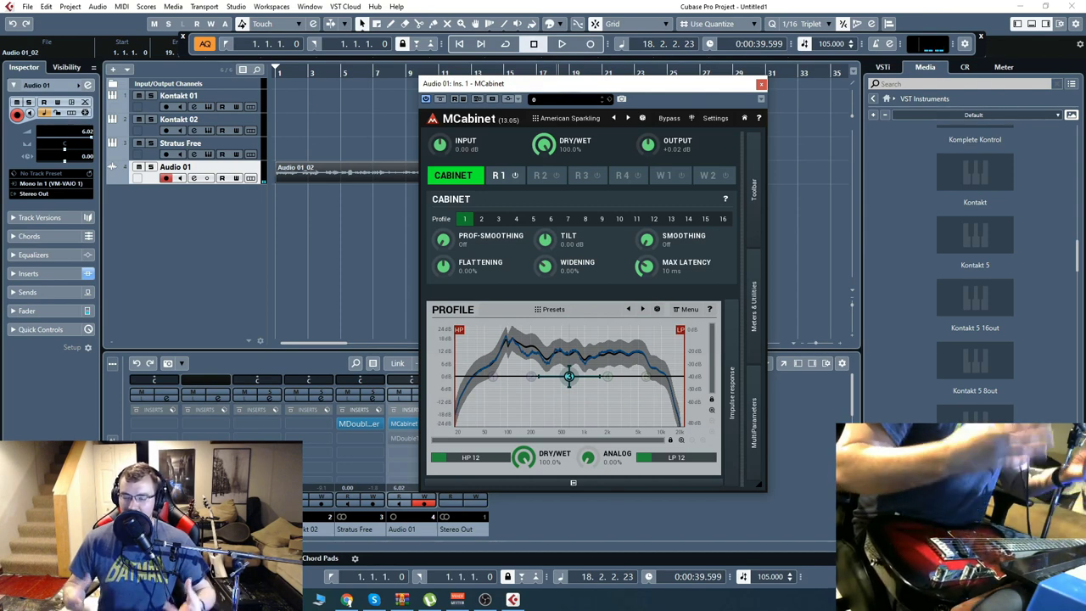
{"action": "left_click", "coordinate": [761, 85]}
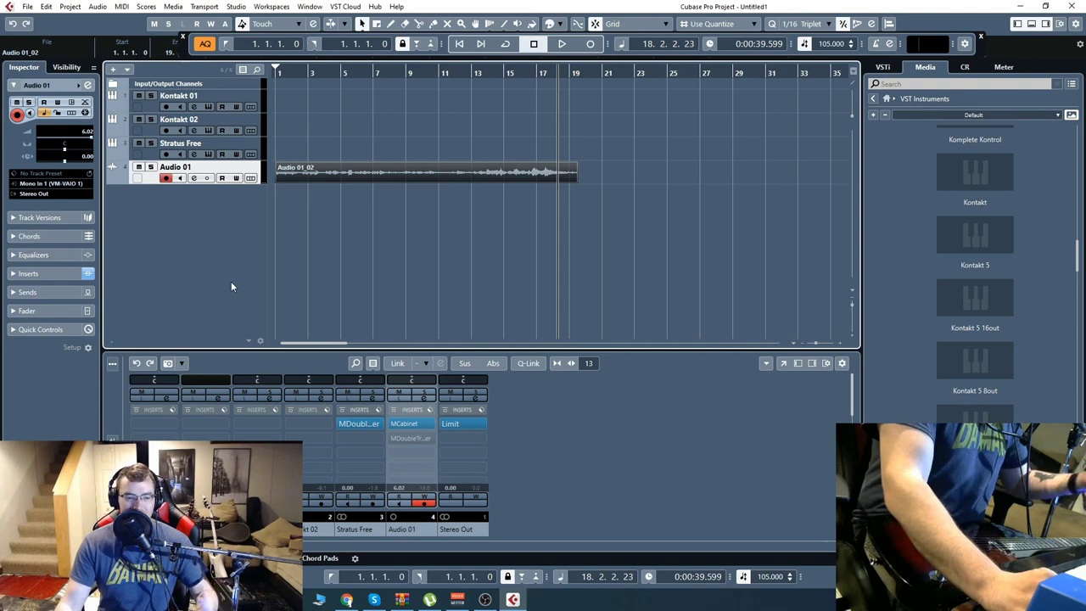